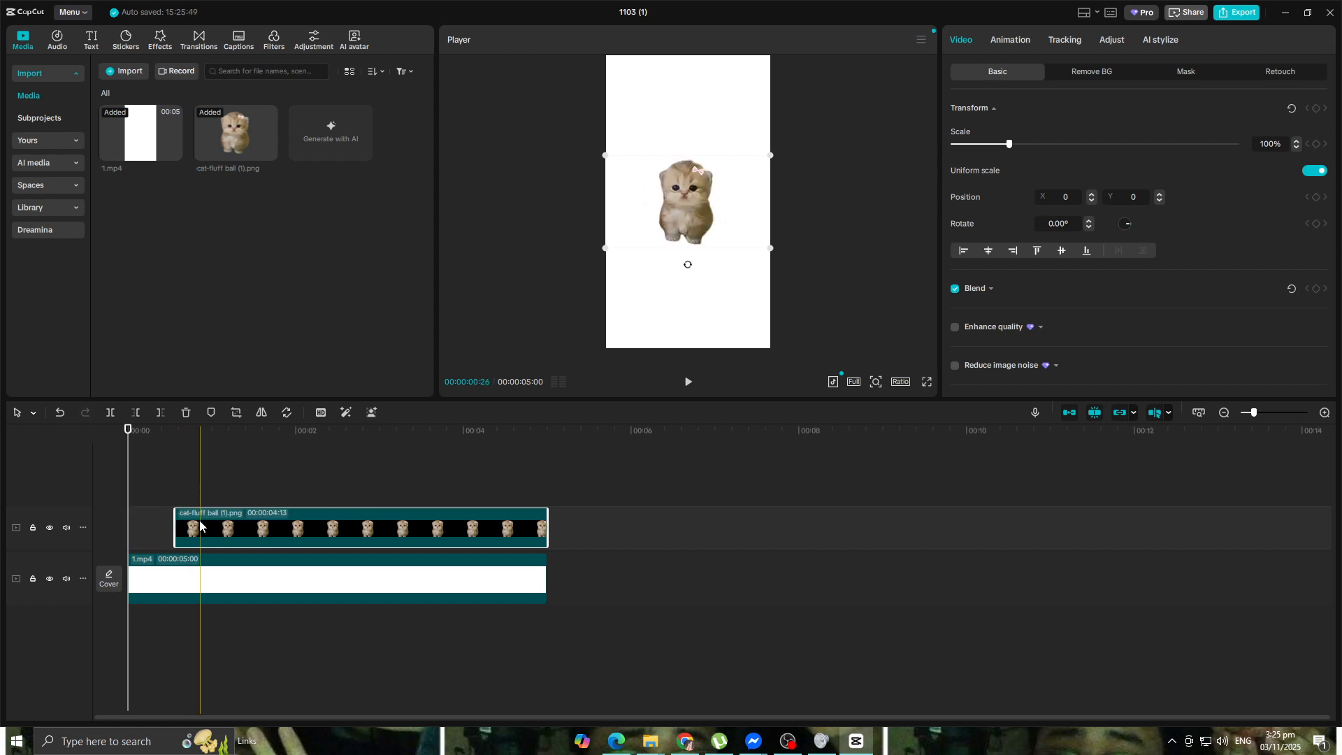
Move the cat clip earlier on the timeline so it starts at about 00:00:00:05, keeping it selected with the playhead at its start.
drag(128, 439, 177, 458)
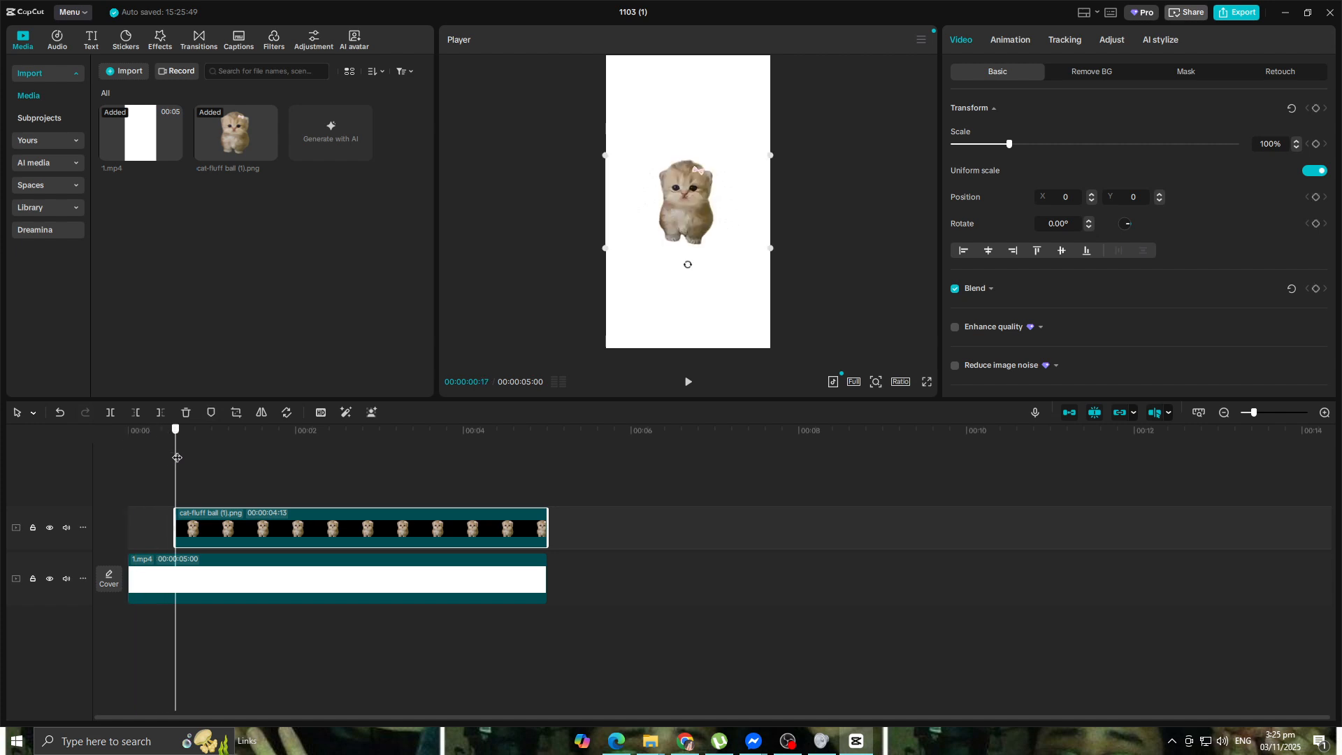
drag(187, 531, 159, 526)
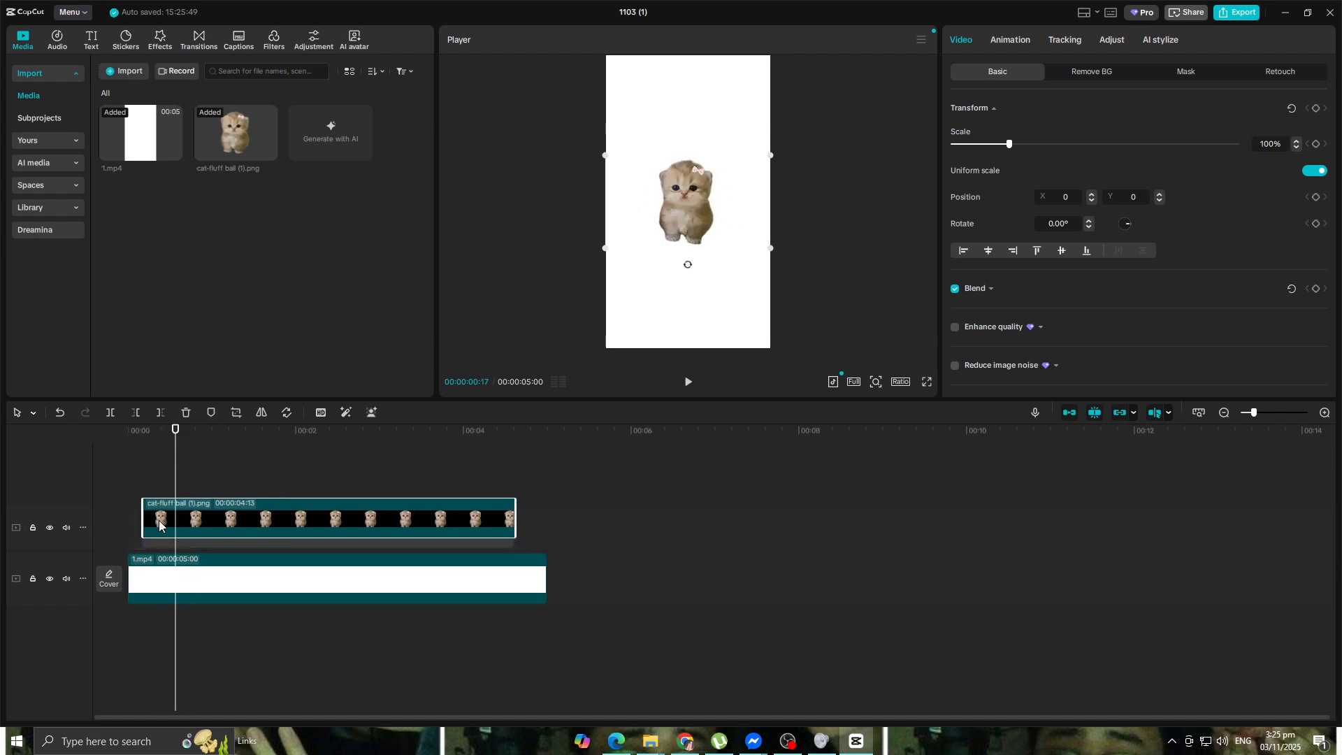
mouse_move(135, 435)
mouse_down()
mouse_move(198, 432)
mouse_move(144, 442)
mouse_up()
click(254, 584)
click(149, 532)
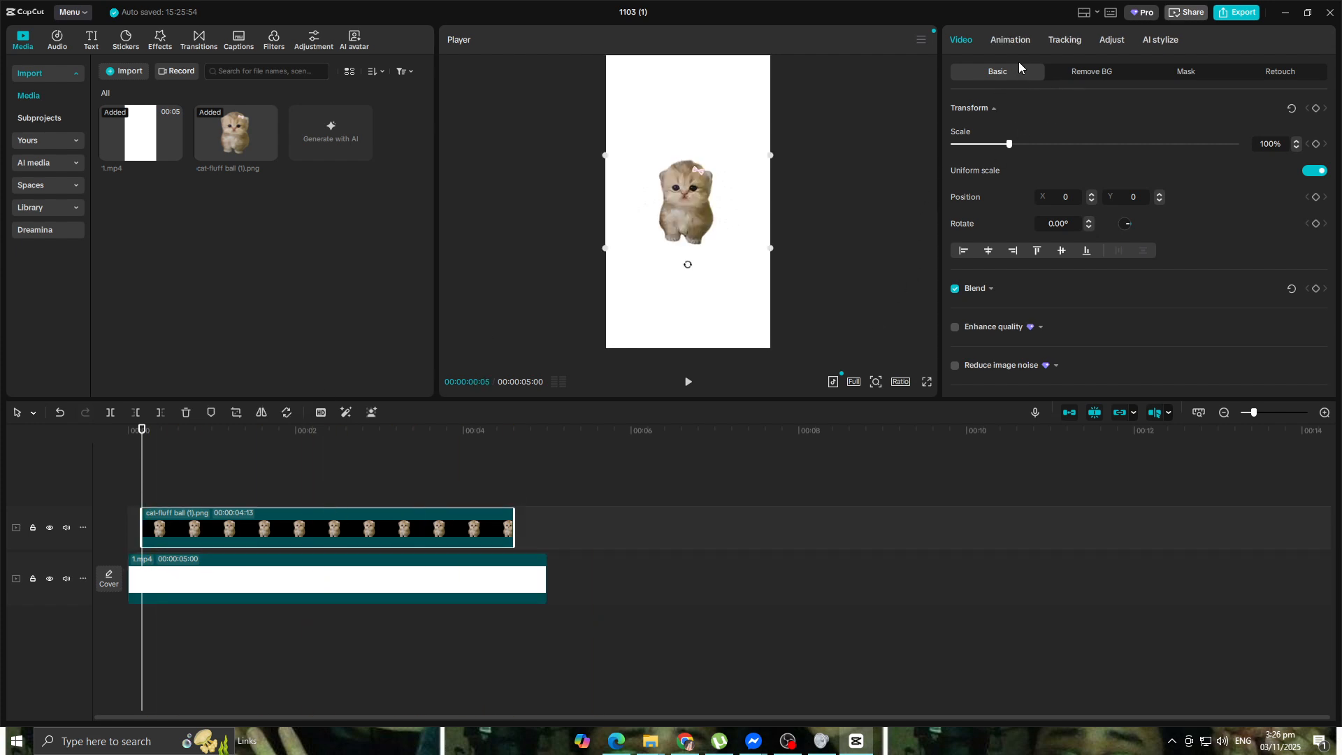
Keyframe the cat at 71% scale, 9.35° rotation, X -709, Y 1413 at its start and X 458, Y -1066 at 00:00:00:19; preview the motion.
drag(661, 207, 619, 110)
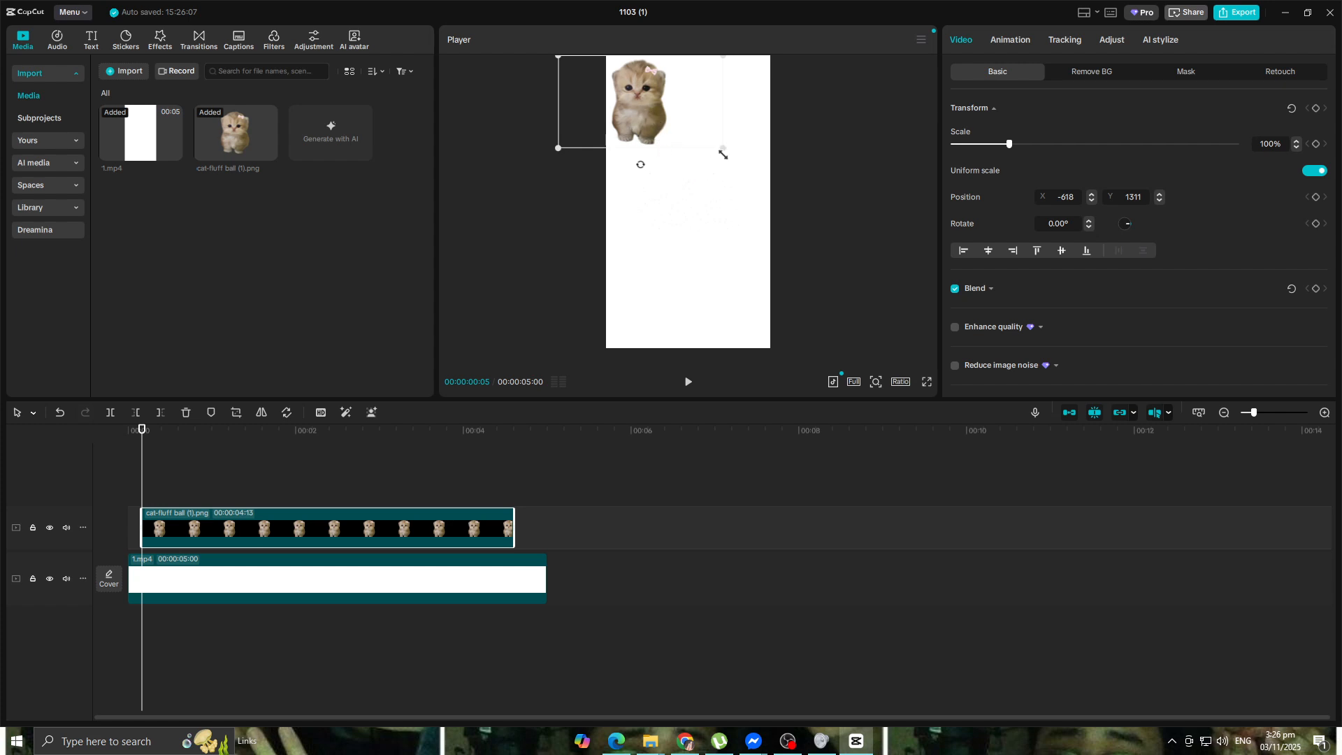
drag(727, 152, 628, 122)
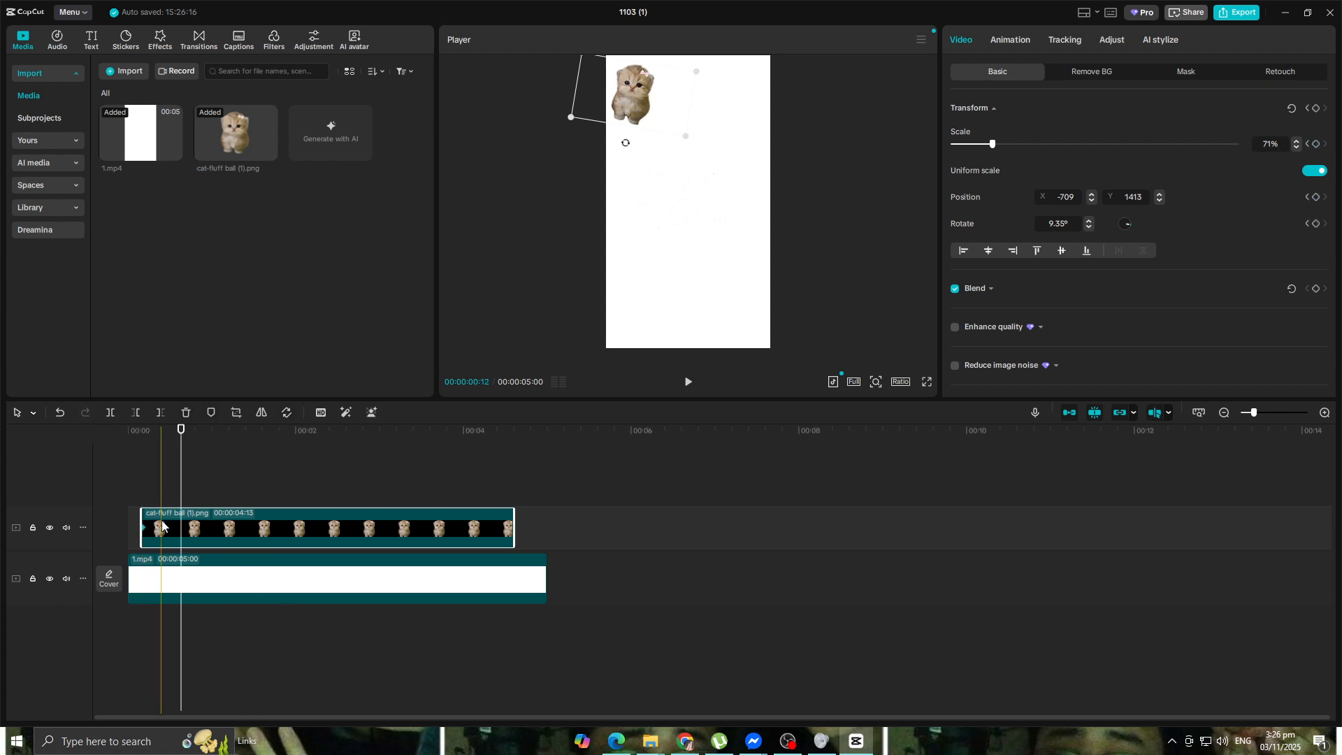
drag(645, 108, 738, 290)
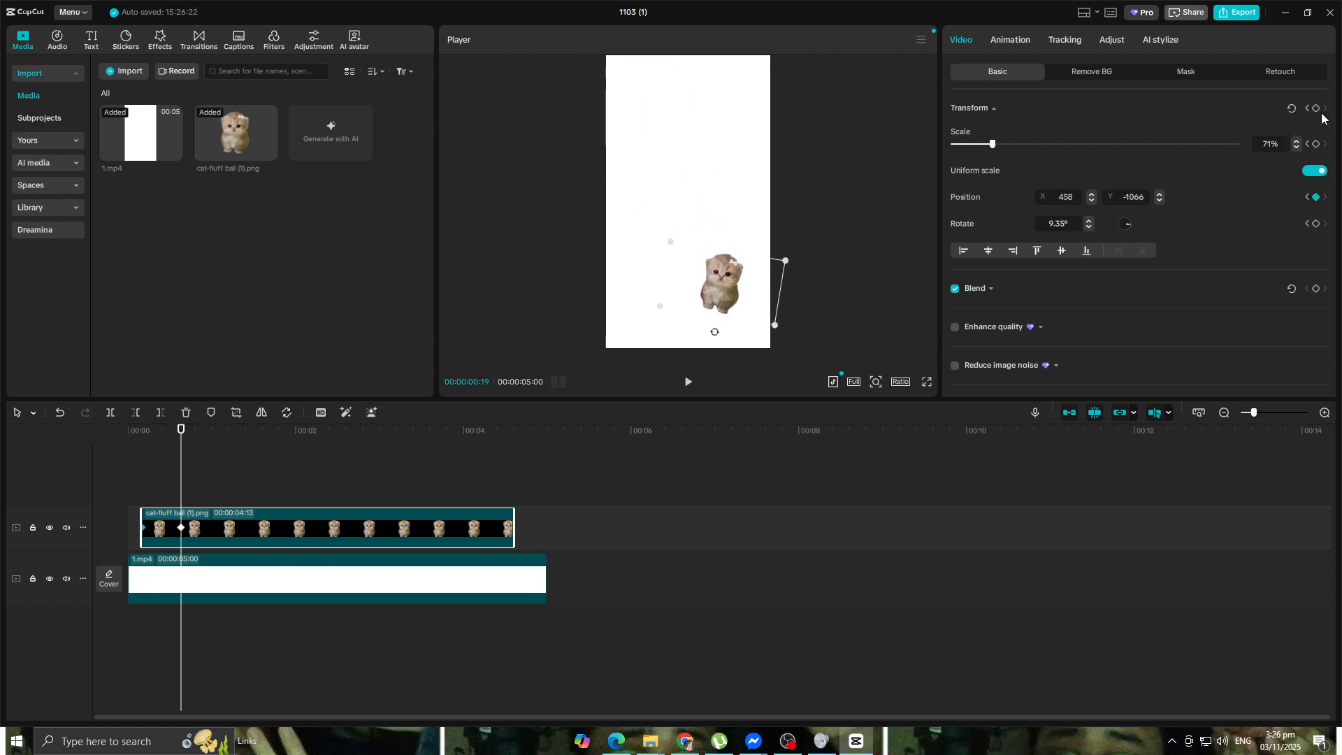
click(130, 437)
click(686, 383)
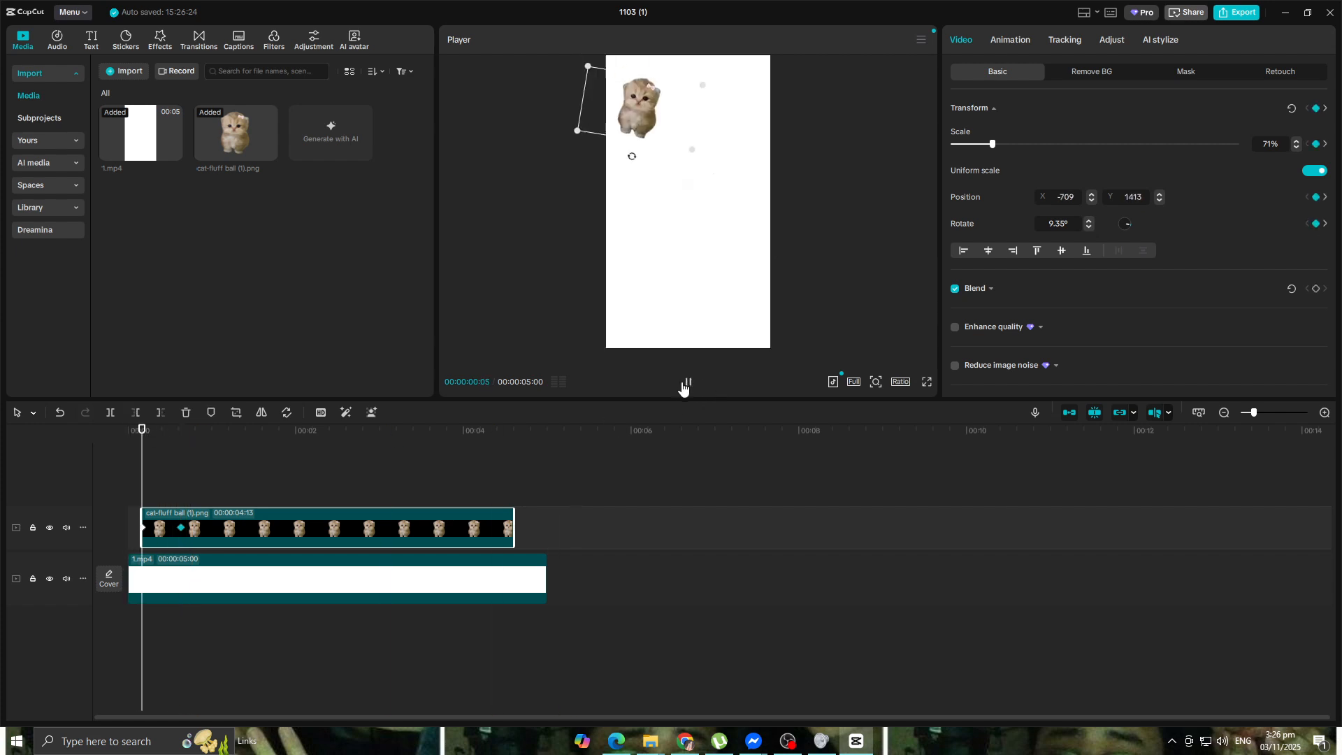
click(684, 386)
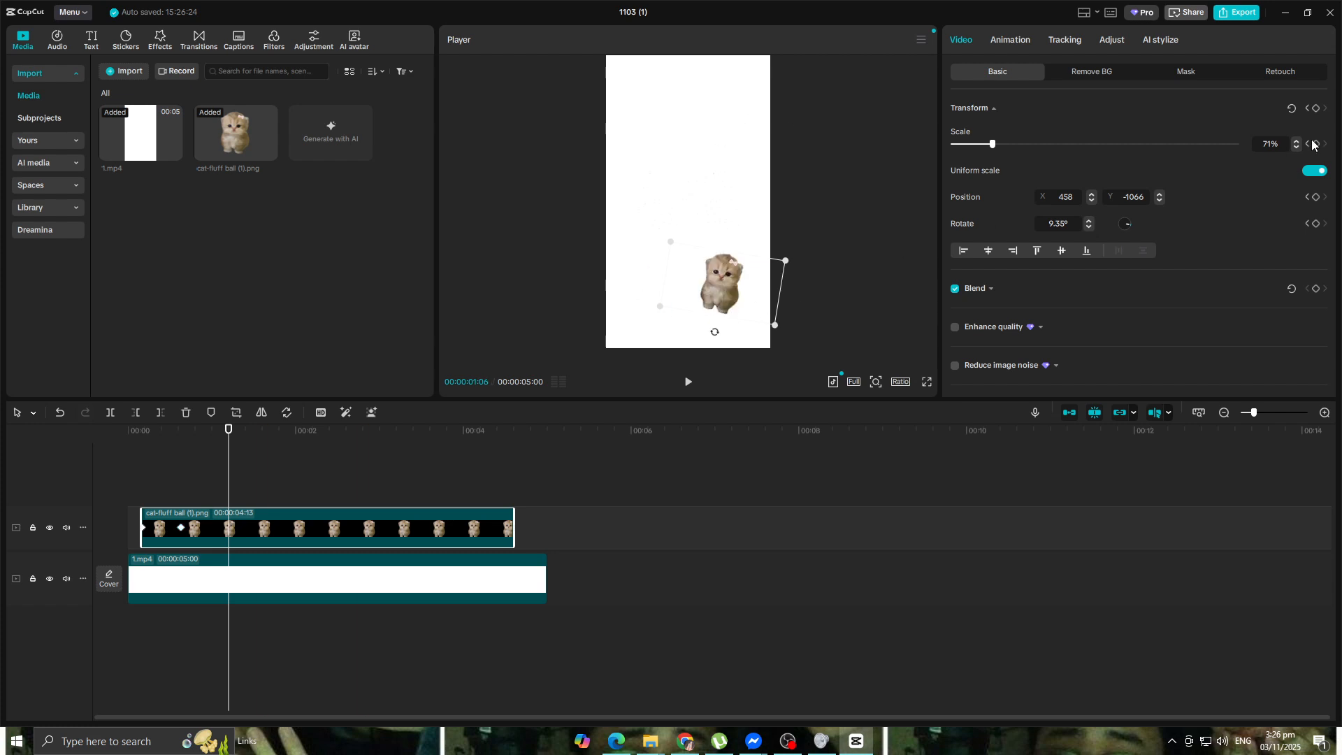
Keyframe the cat's position at X 609, Y 1120 at 00:00:01:06 and at X -741, Y -1442 at 00:00:01:26.
drag(744, 291, 754, 124)
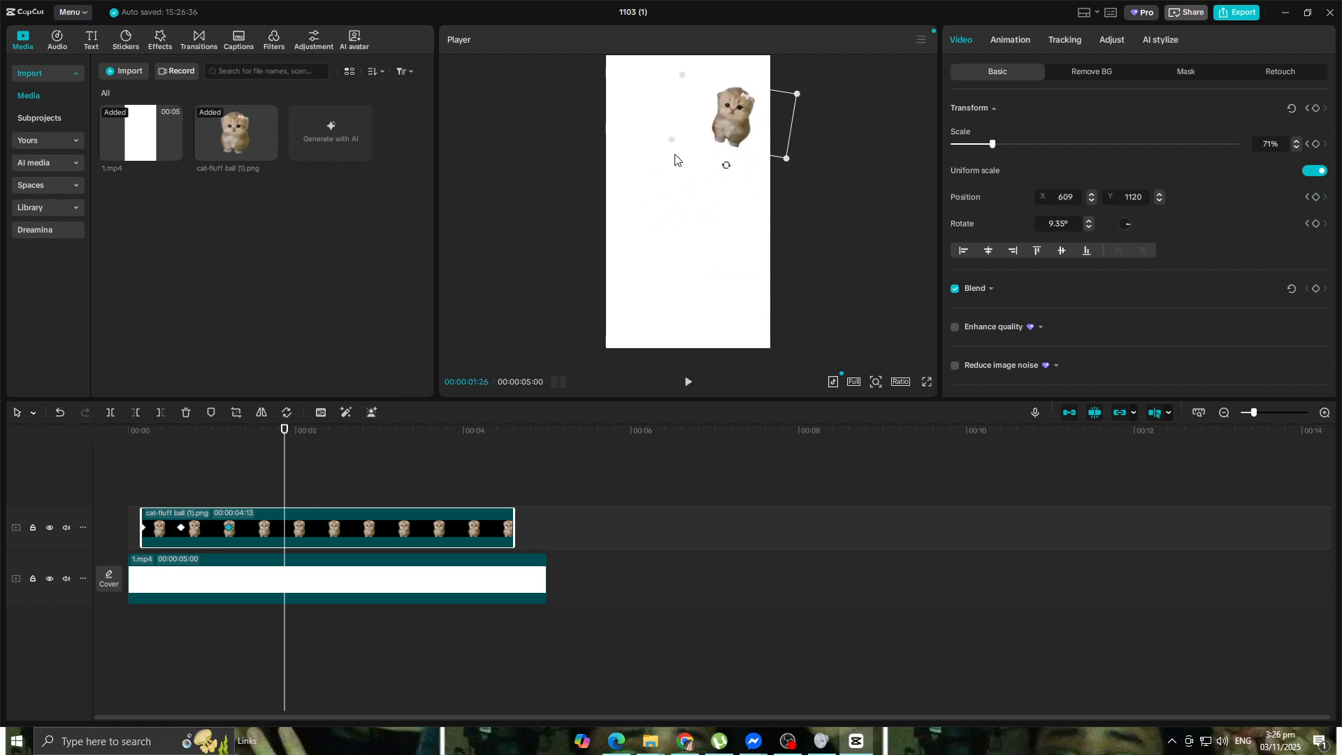
drag(699, 157, 597, 352)
Keyframe the cat at 00:00:02:23, enlarged to 206% with 0° rotation and placed at X 0, Y 153.
drag(294, 431, 360, 431)
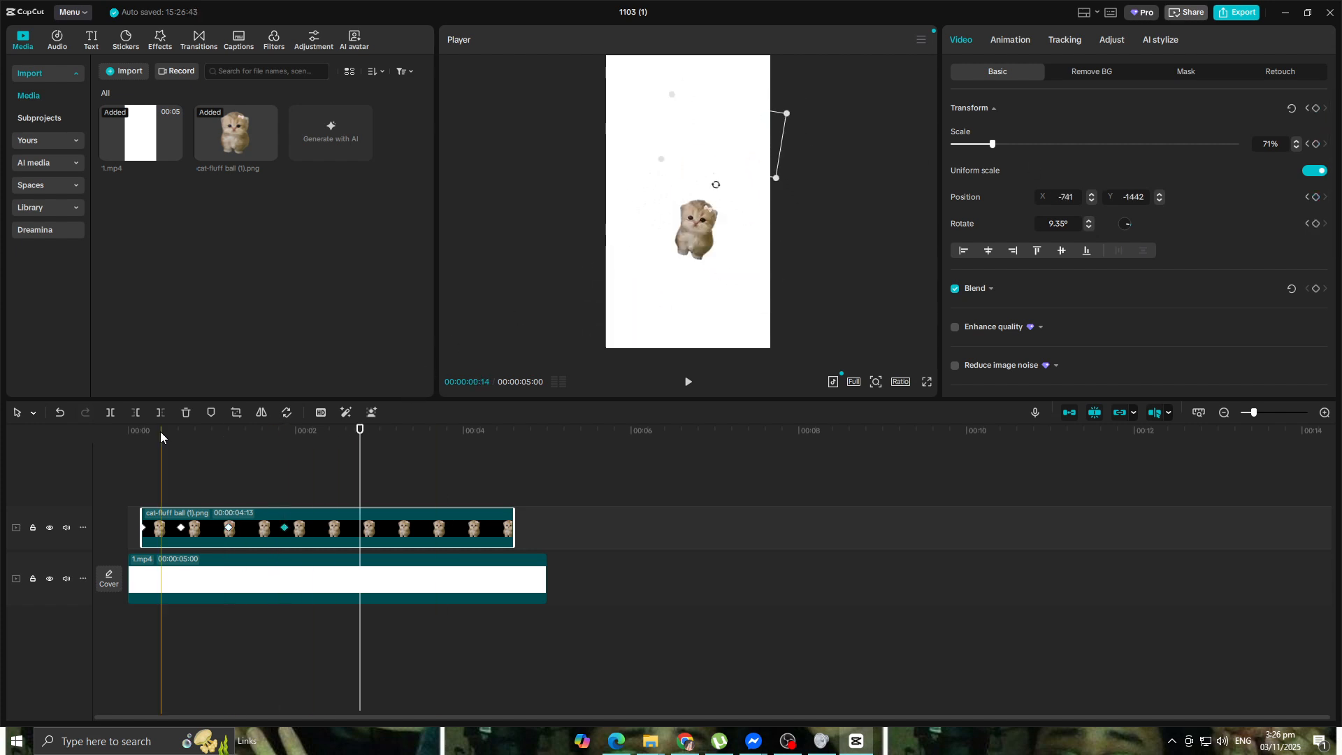
click(1315, 108)
drag(632, 311, 687, 183)
drag(680, 232, 688, 236)
drag(746, 216, 857, 279)
drag(727, 214, 725, 220)
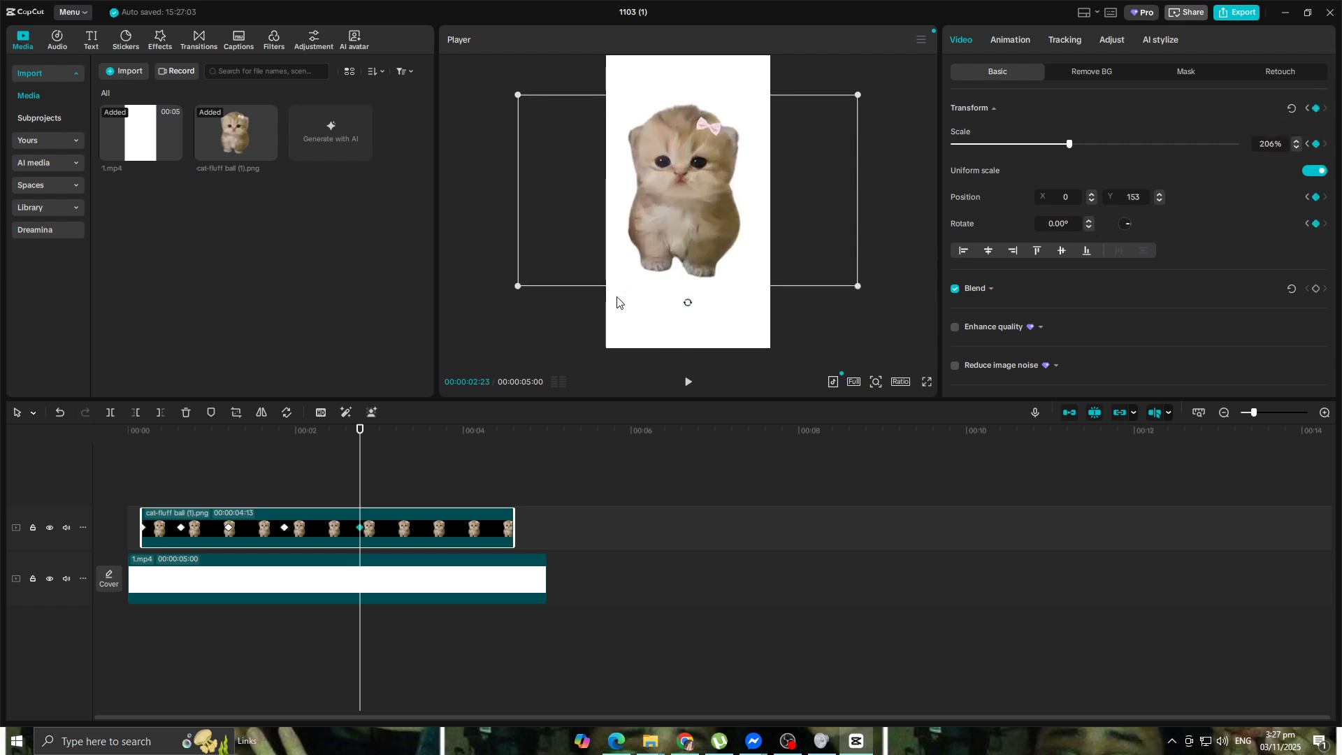
Play back the cat's keyframe animation from the start of the timeline.
drag(358, 433, 127, 434)
click(687, 383)
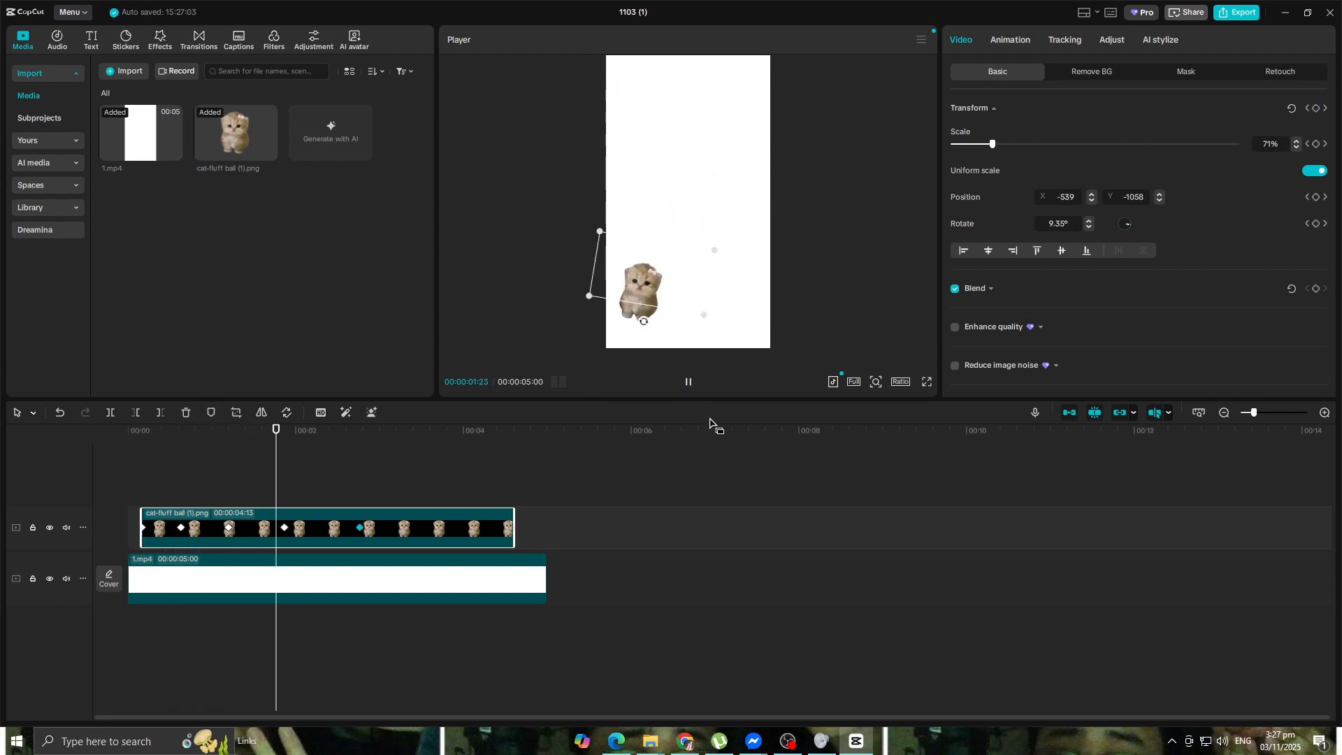
click(662, 483)
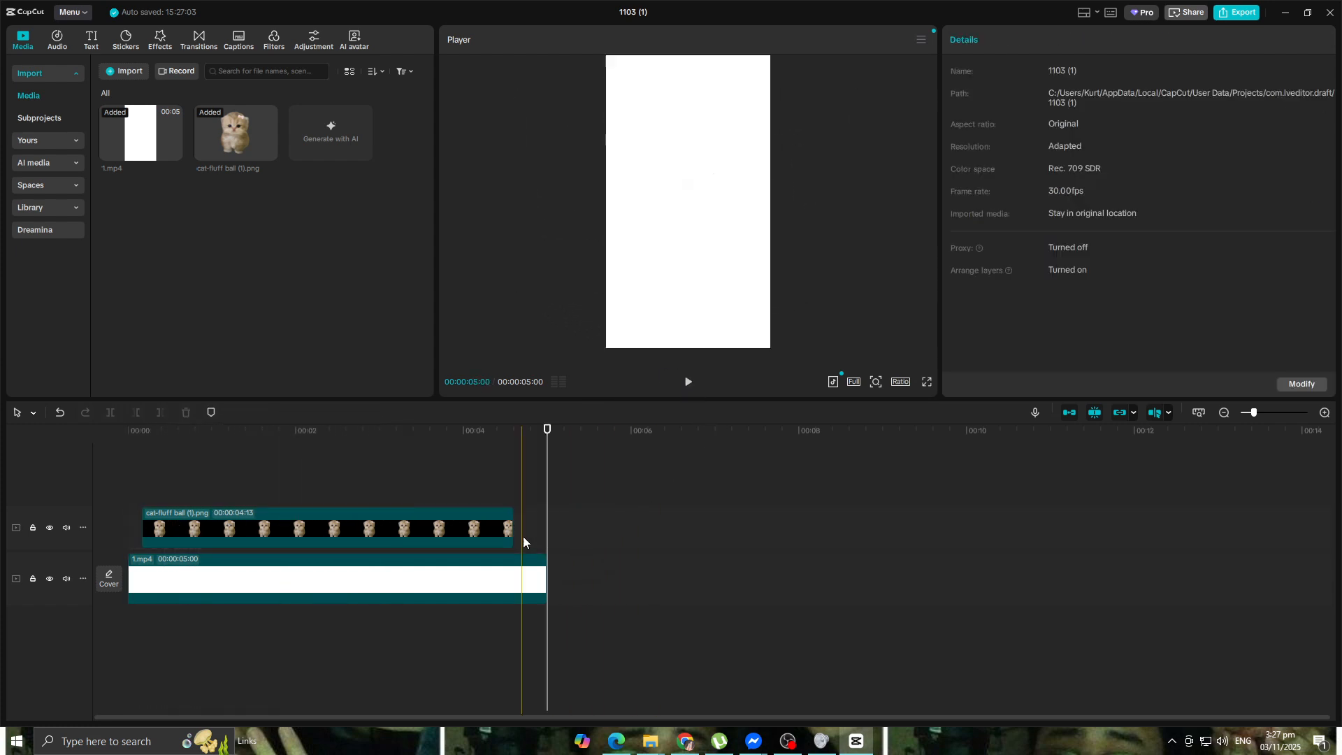
drag(548, 433, 1, 421)
click(685, 383)
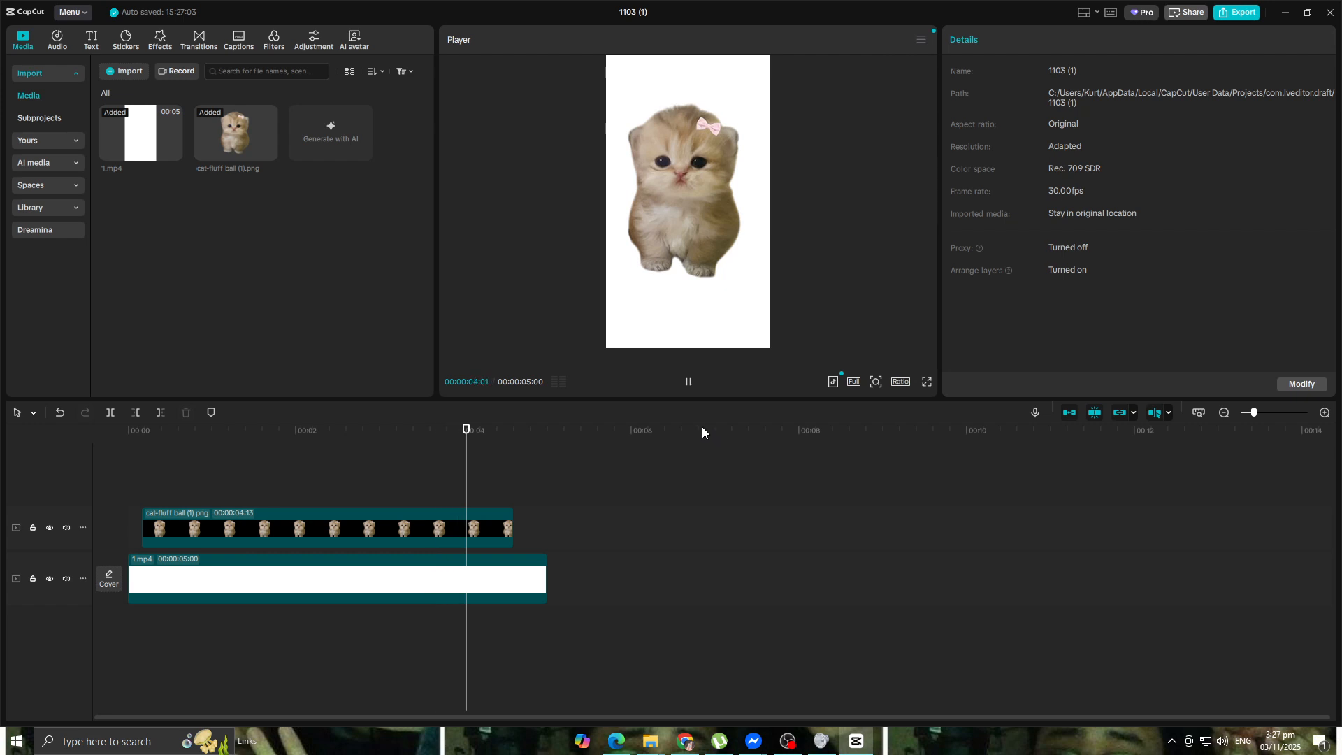
drag(556, 431, 349, 430)
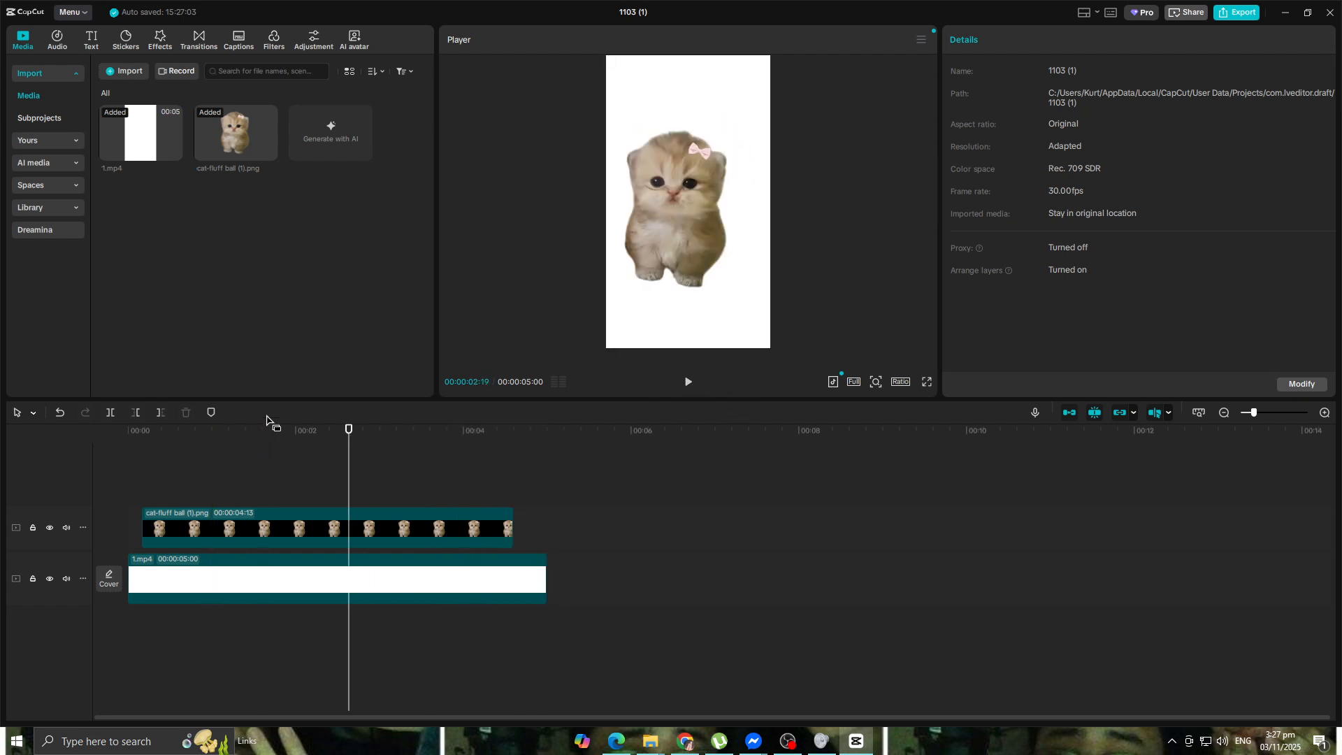
click(91, 43)
click(116, 85)
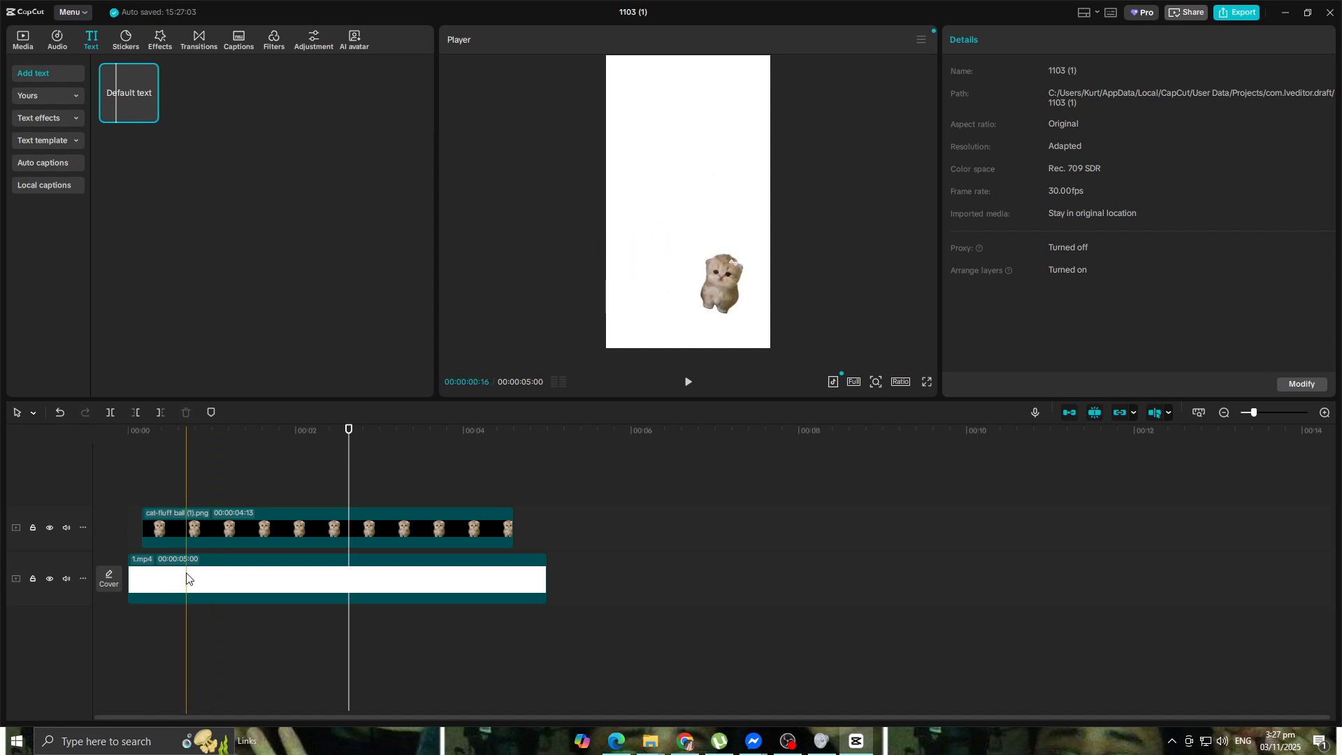
click(246, 530)
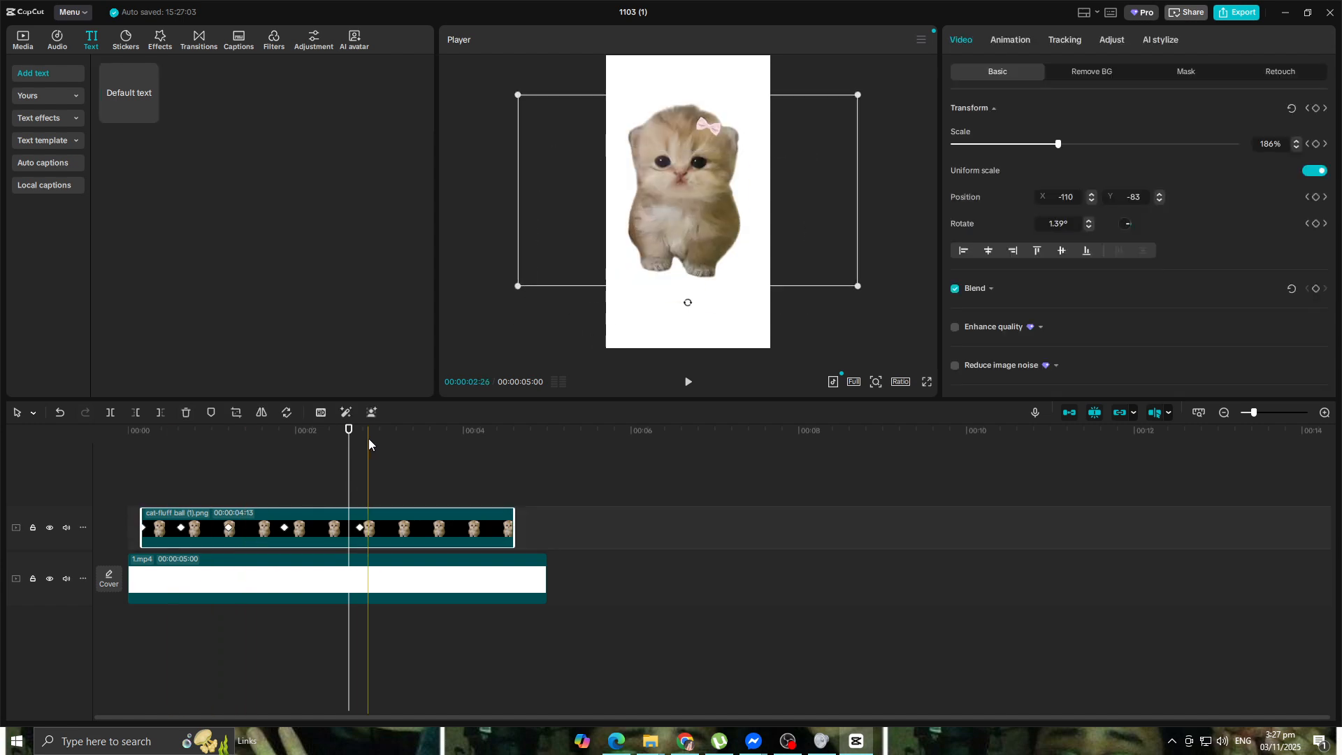
Add the pixel fish image from the Add ons folder on a track above the cat and trim its start to match the cat clip.
click(229, 432)
drag(199, 437, 128, 437)
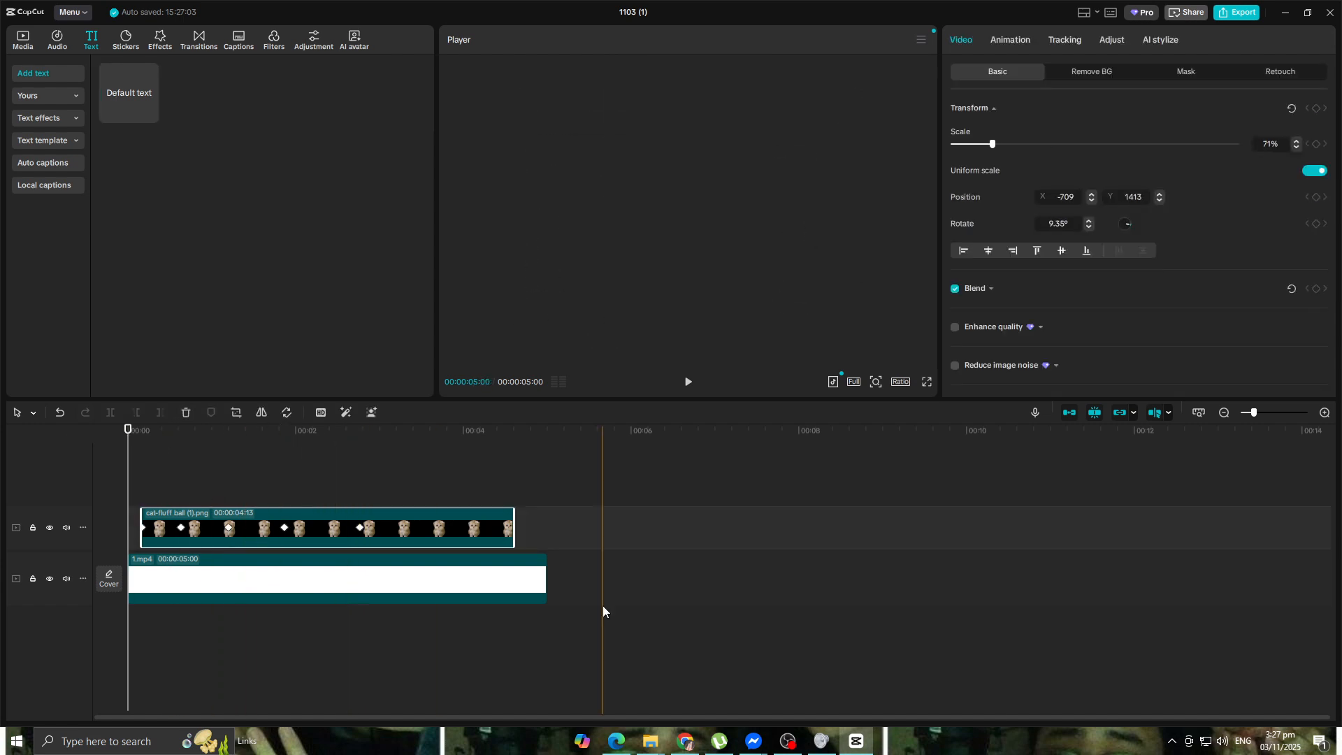
click(650, 740)
click(583, 681)
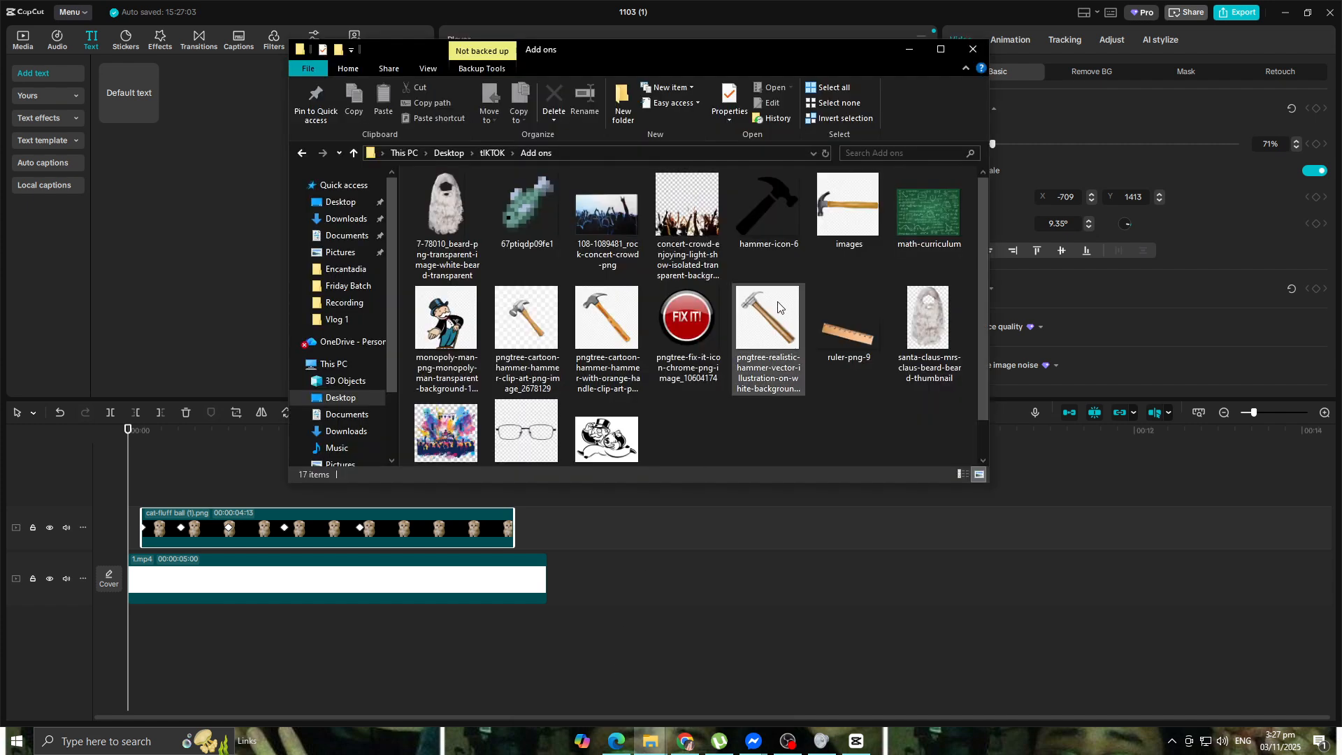
drag(535, 188, 189, 482)
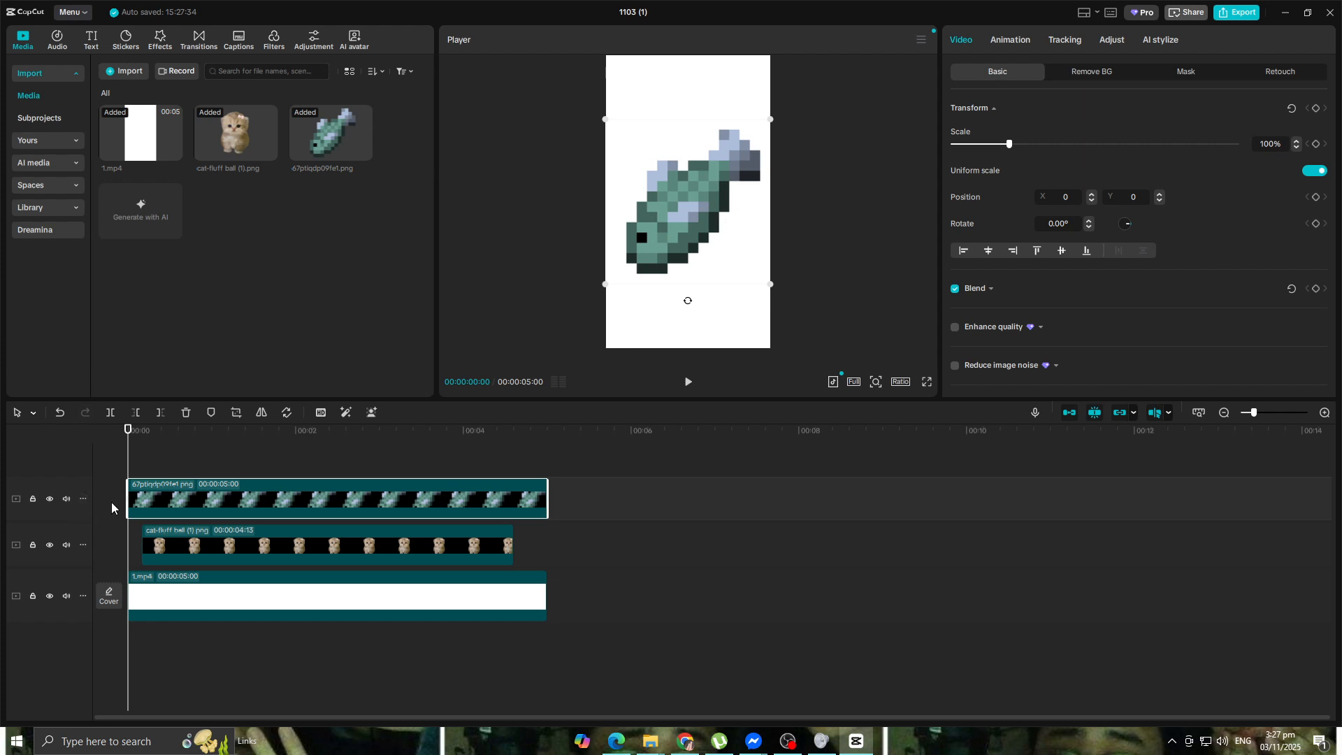
drag(130, 501, 141, 501)
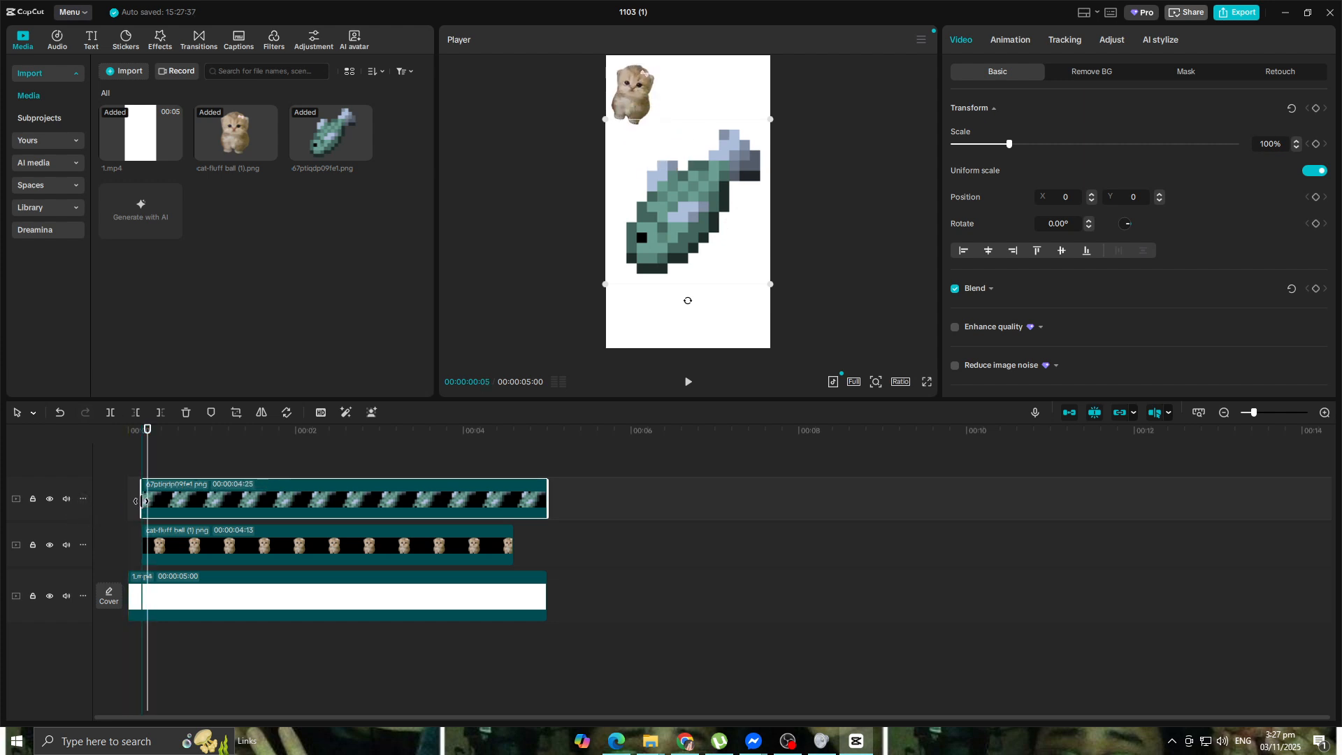
Shrink the fish to 30% and keyframe it at X 759, Y 1375 at 00:00:00:19 and X -637, Y -1430 at 00:00:01:03.
drag(694, 192, 730, 273)
drag(806, 202, 742, 312)
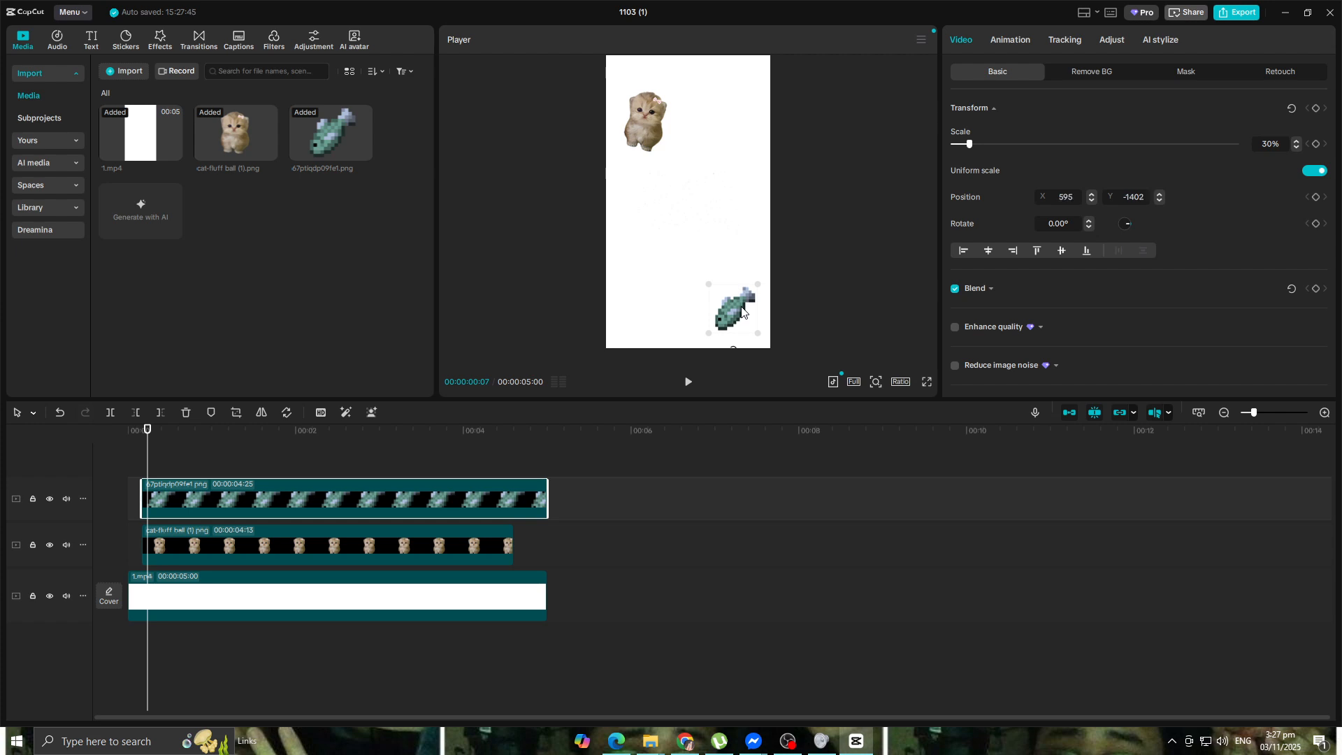
drag(149, 433, 181, 436)
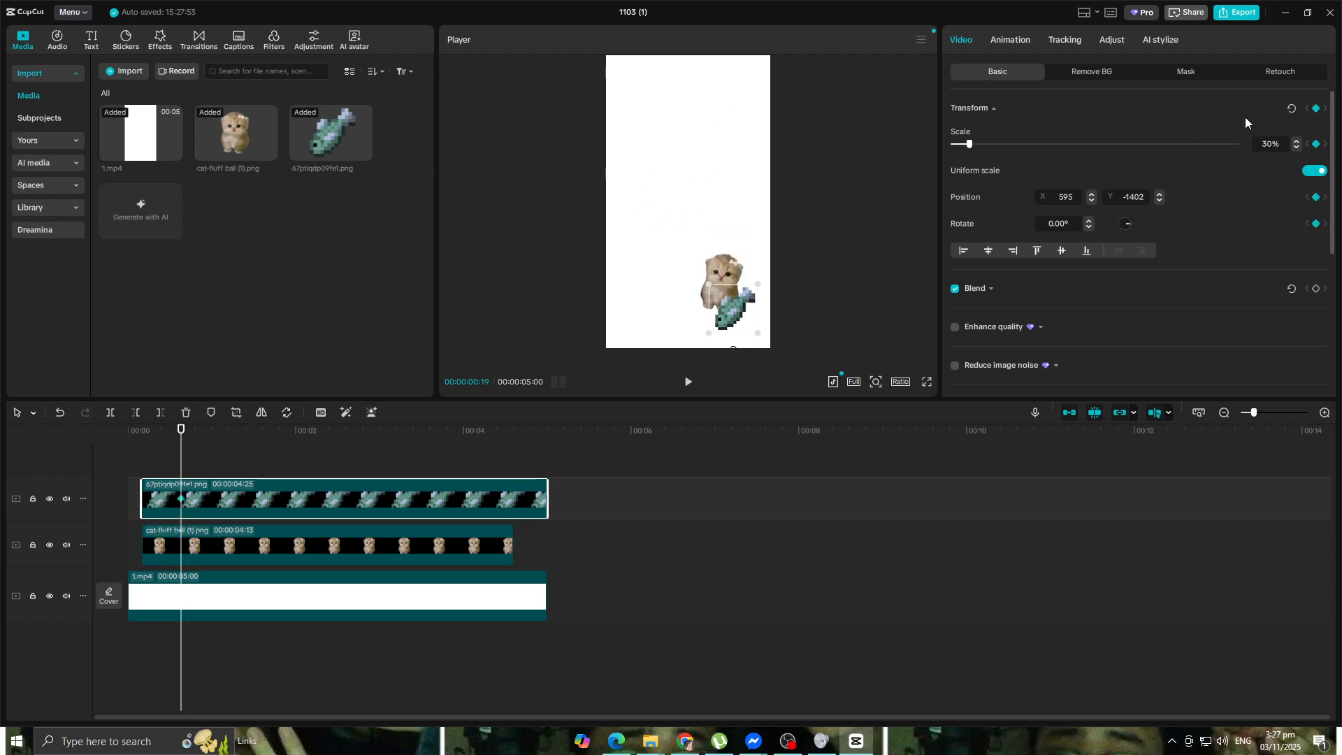
drag(739, 323, 749, 112)
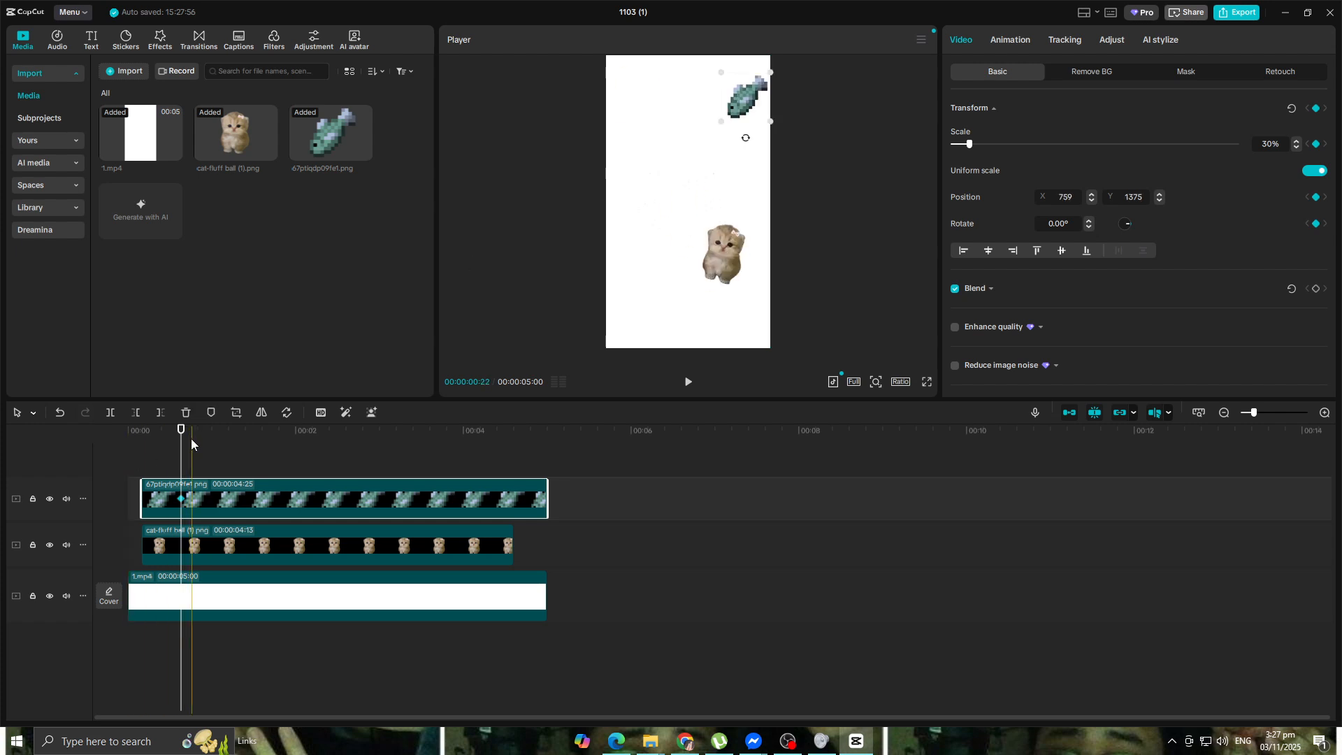
drag(181, 432, 219, 439)
drag(761, 101, 651, 313)
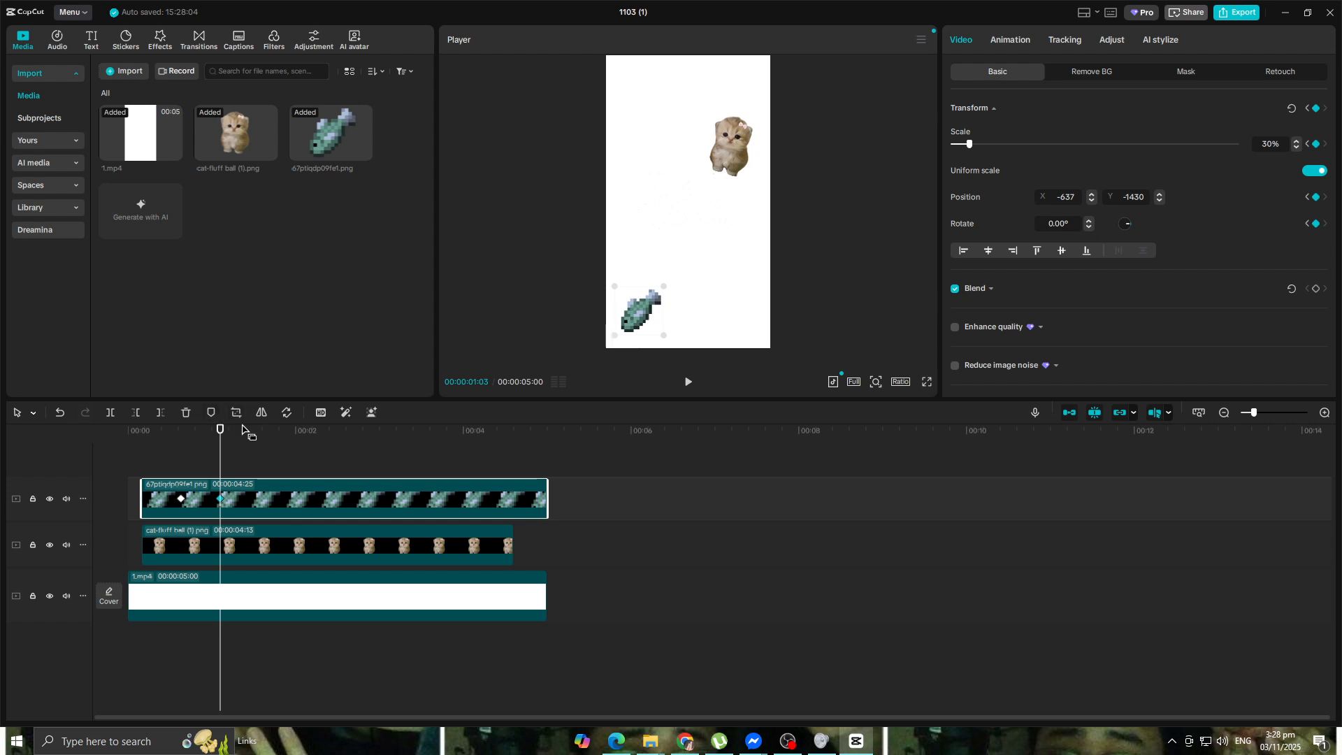
Keyframe the fish over the cat's mouth at 00:00:02:25, at X -115, Y 128 with 22.83° rotation, and play back the animation.
drag(221, 432, 375, 437)
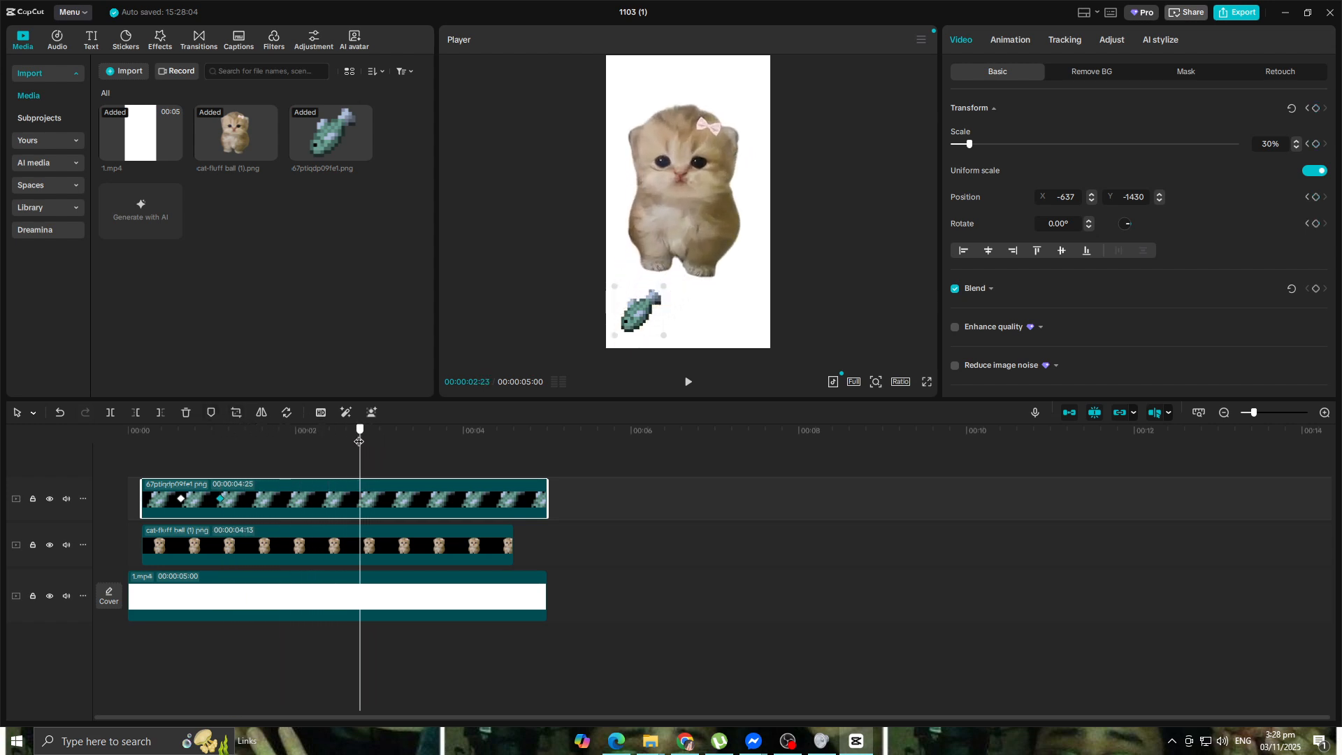
drag(637, 327, 681, 283)
mouse_move(675, 219)
mouse_down()
mouse_move(661, 246)
mouse_move(680, 206)
mouse_up()
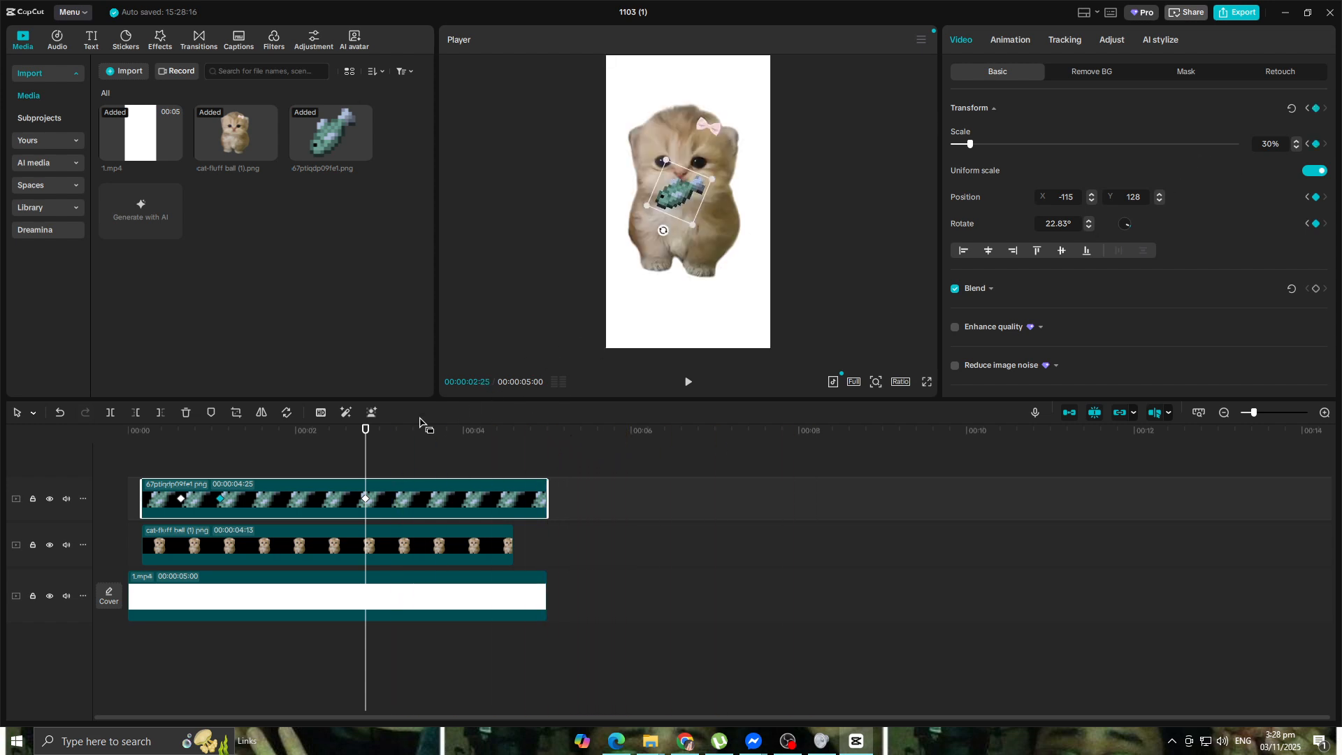
click(714, 429)
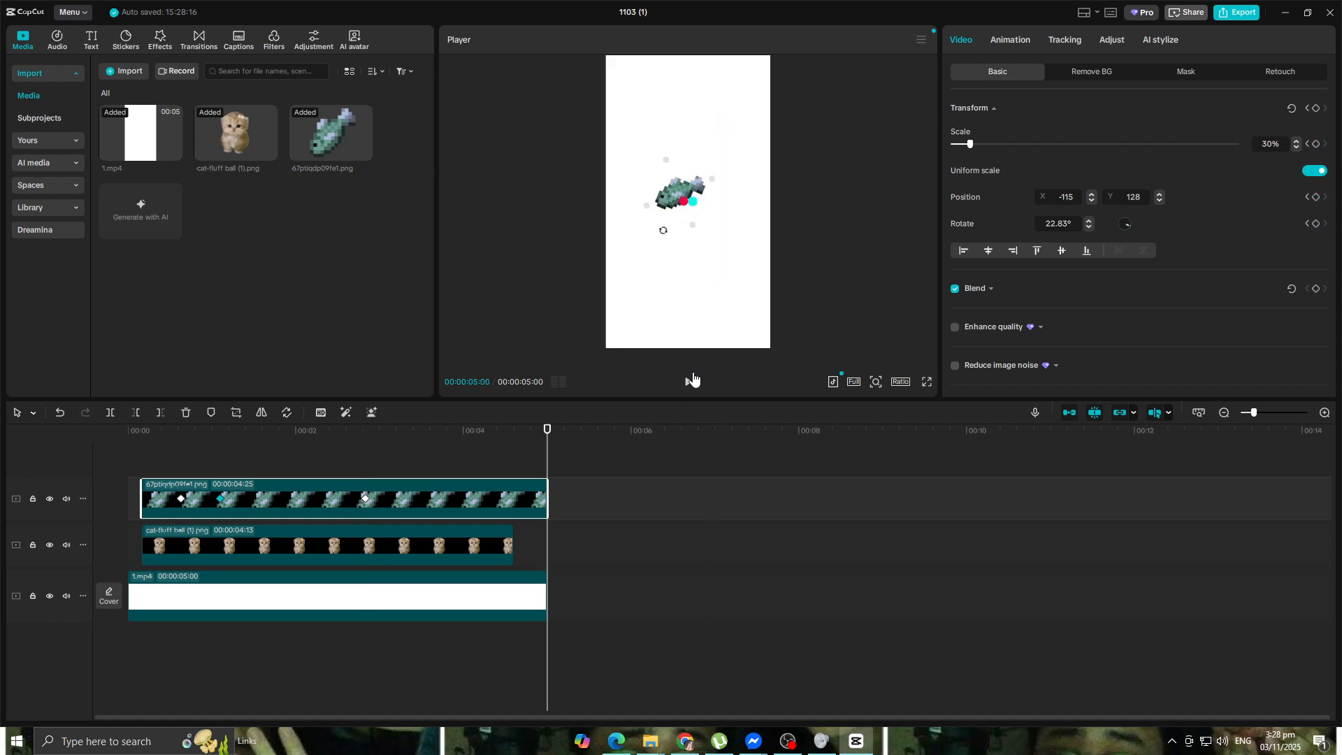
click(692, 381)
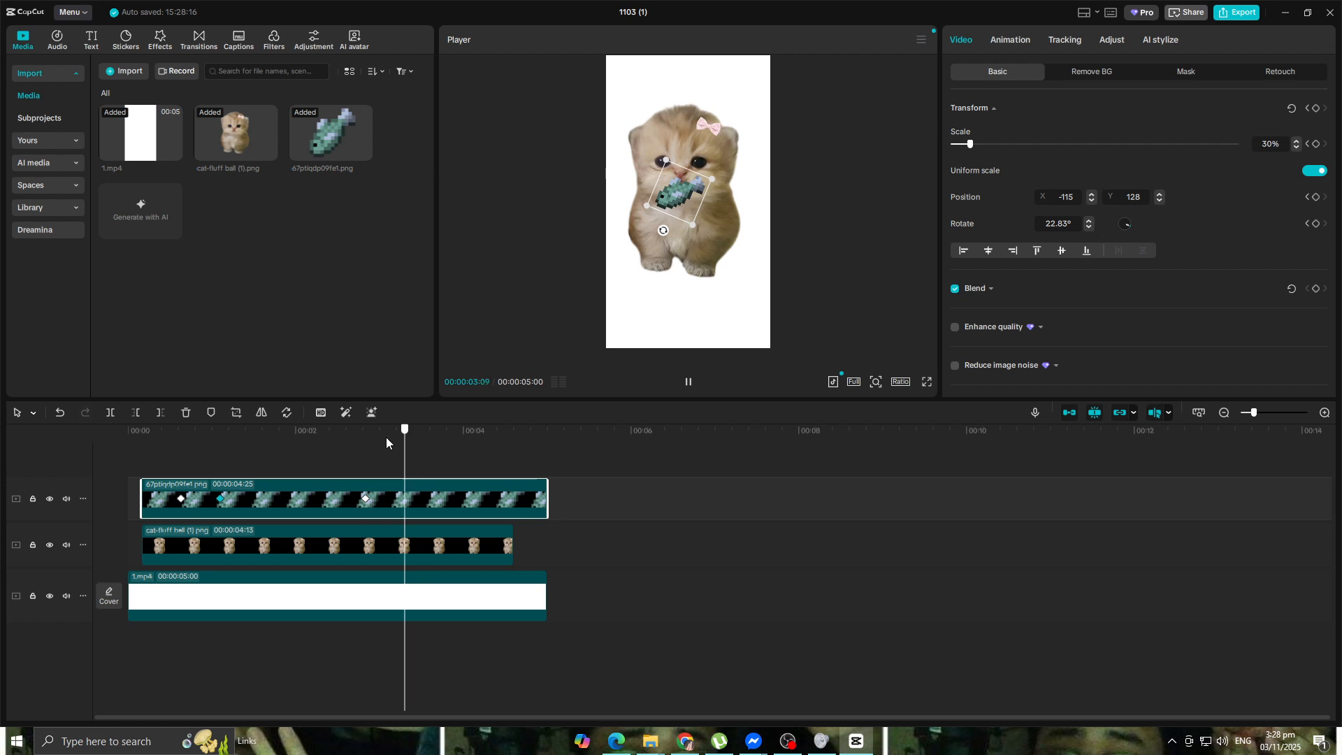
drag(408, 439, 98, 458)
click(689, 382)
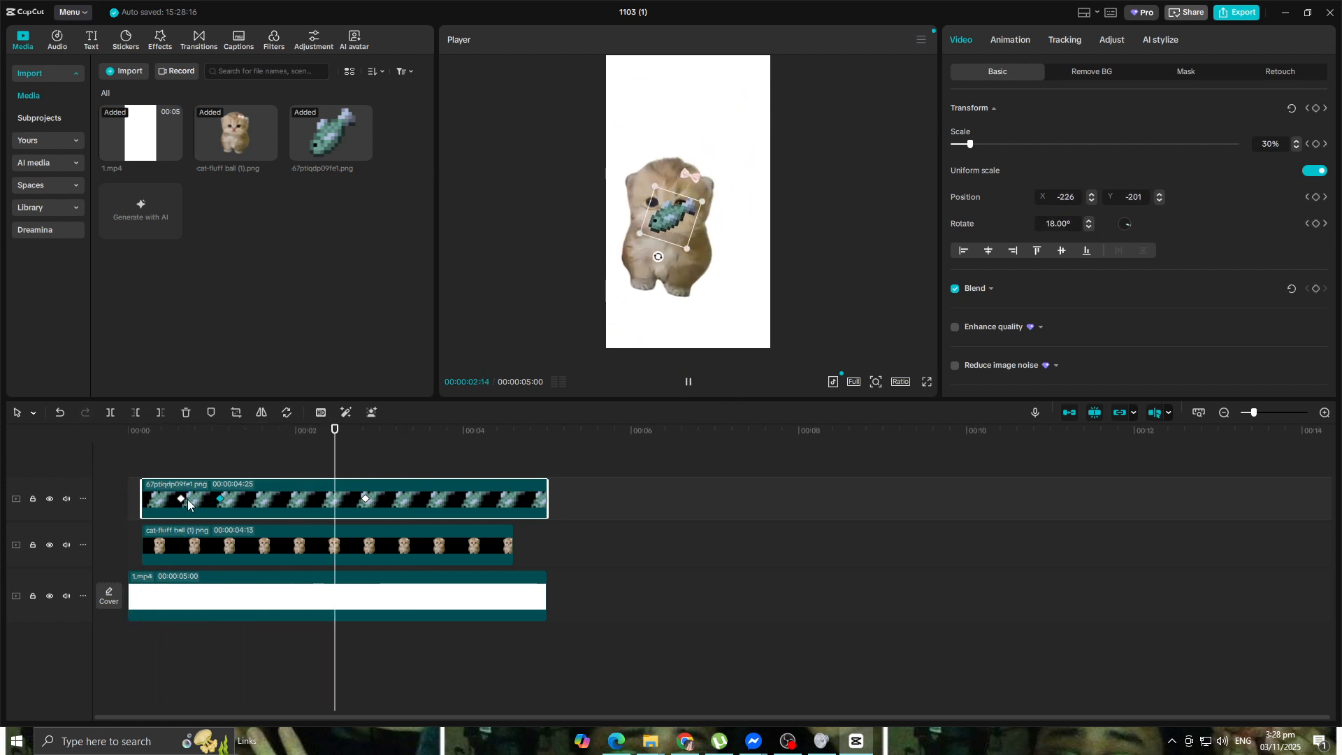
Keyframe the fish in the lower-right corner of the frame at the clip's start, 00:00:00:05, and play back the whole animation.
click(333, 454)
drag(334, 453, 142, 472)
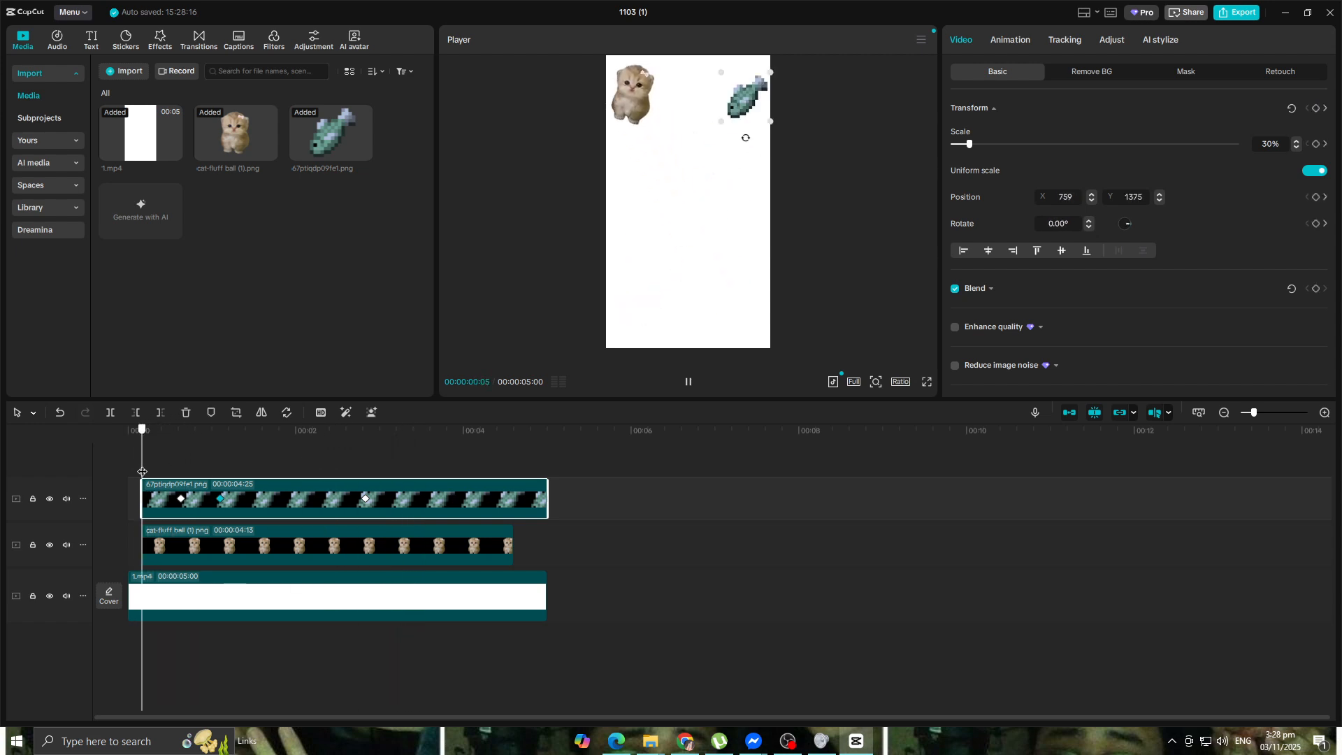
drag(746, 98, 741, 318)
click(689, 382)
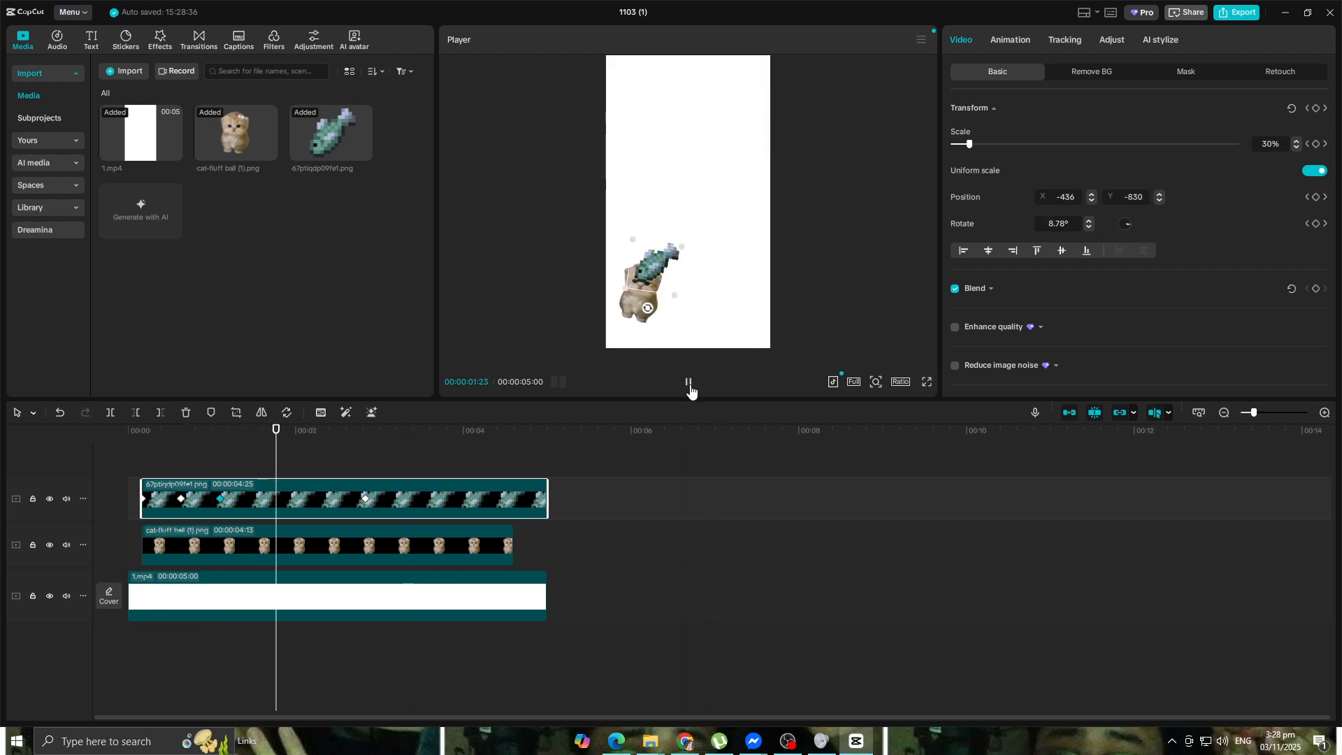
click(714, 456)
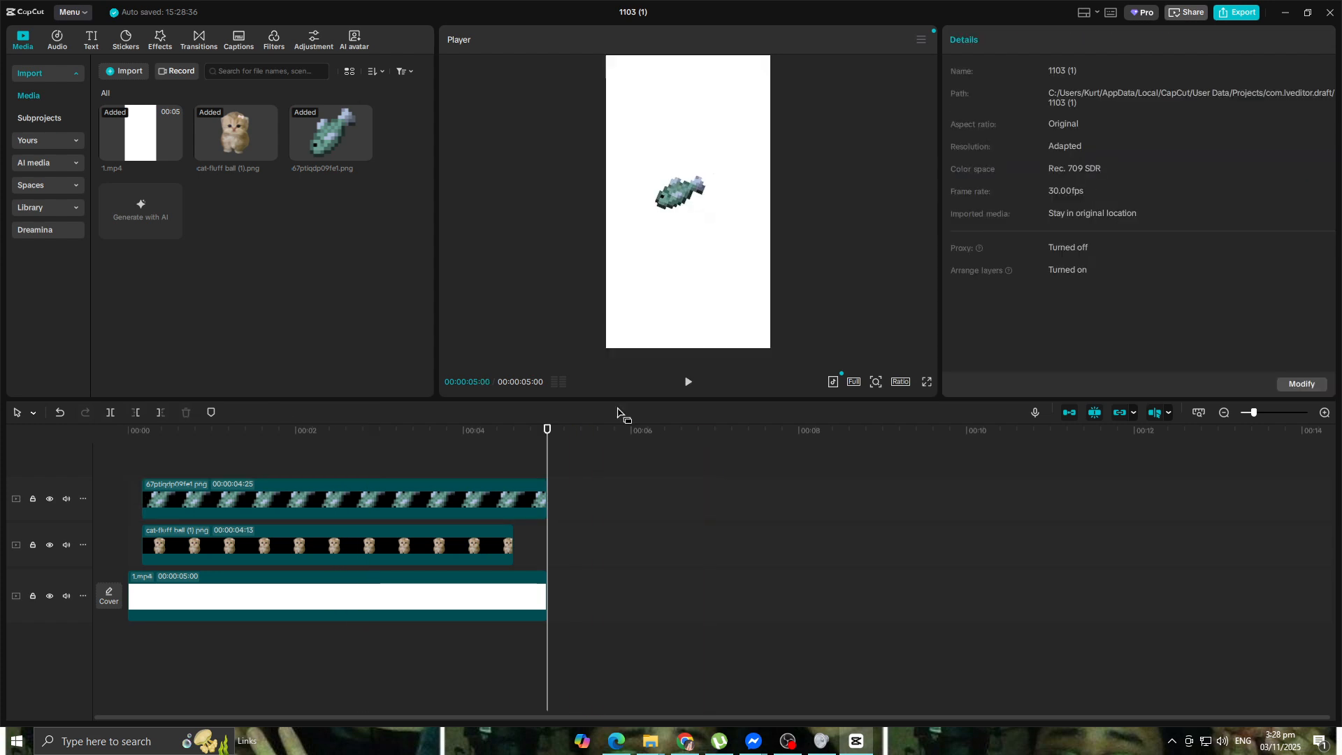
click(688, 382)
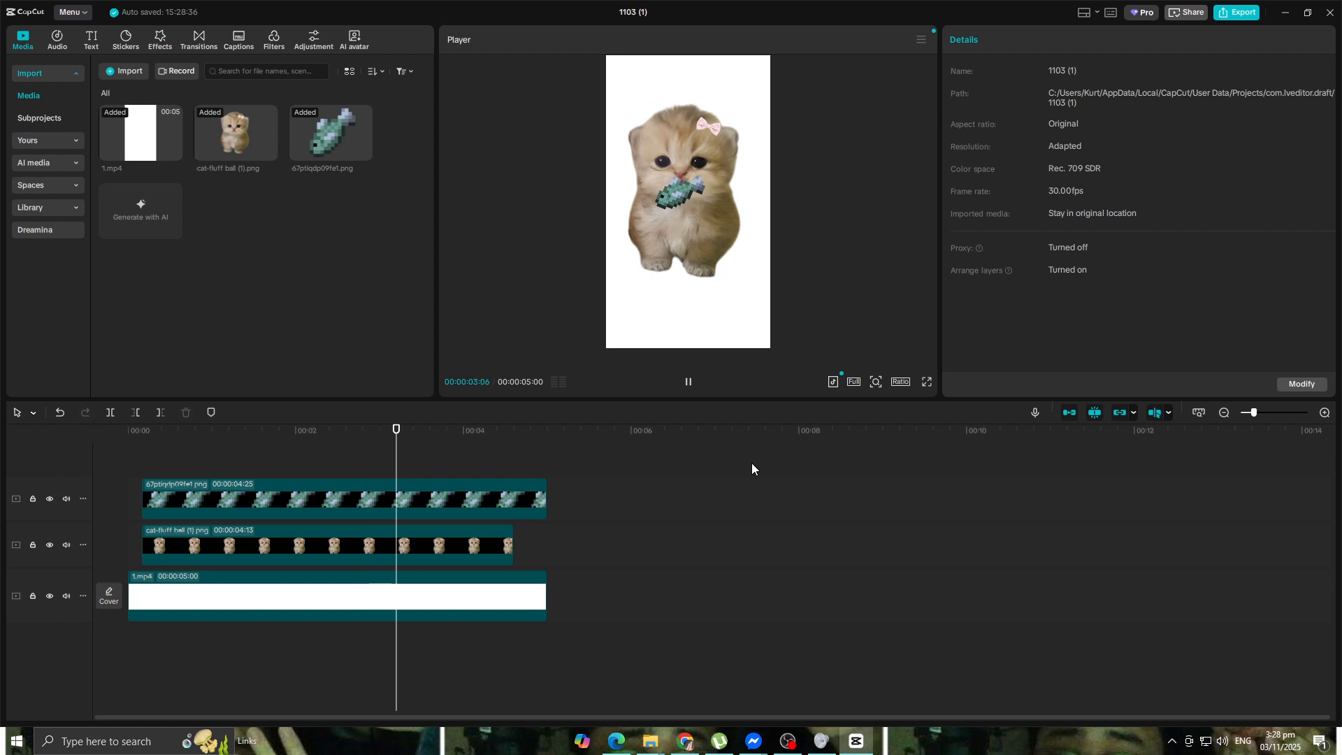
Extend the end of the cat clip to line up with the end of the fish clip and background video.
click(508, 546)
drag(511, 545, 548, 545)
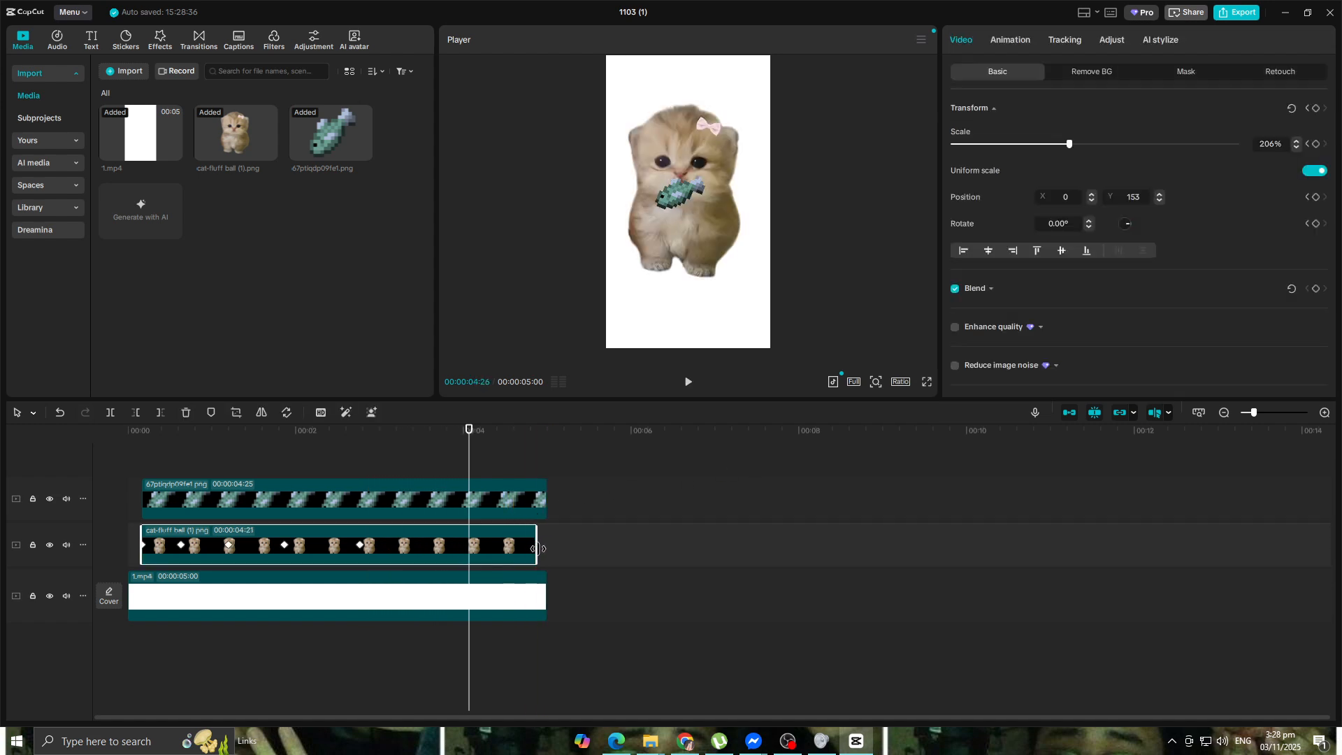
Play back the cat and fish animation twice to review it through to the end.
key(space)
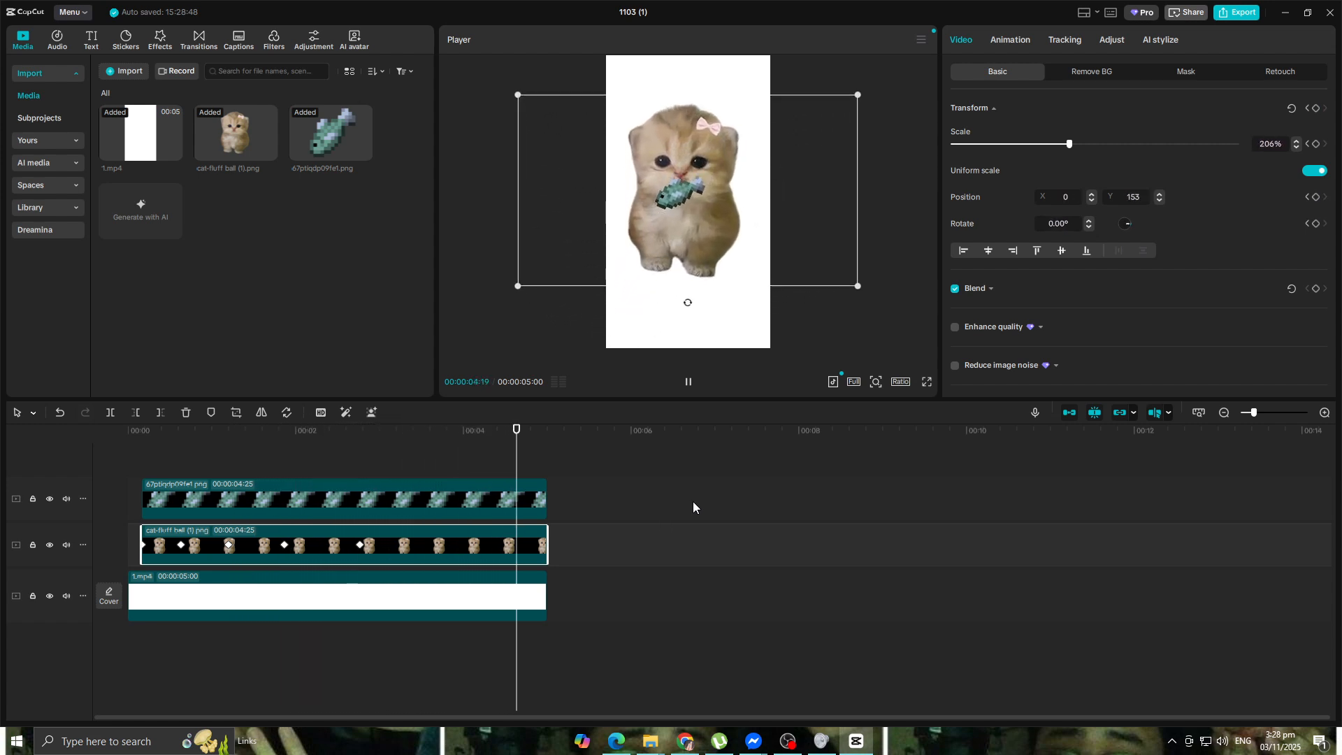
click(692, 390)
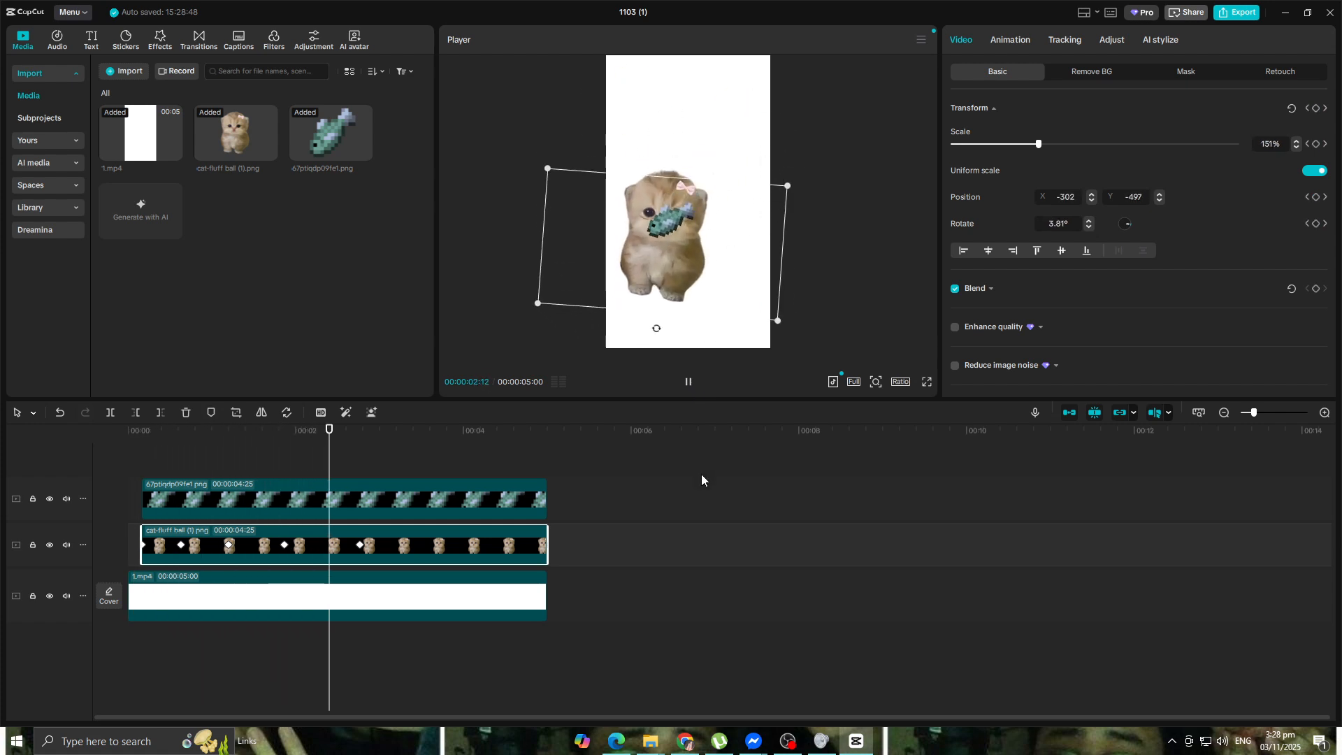
click(702, 476)
click(690, 389)
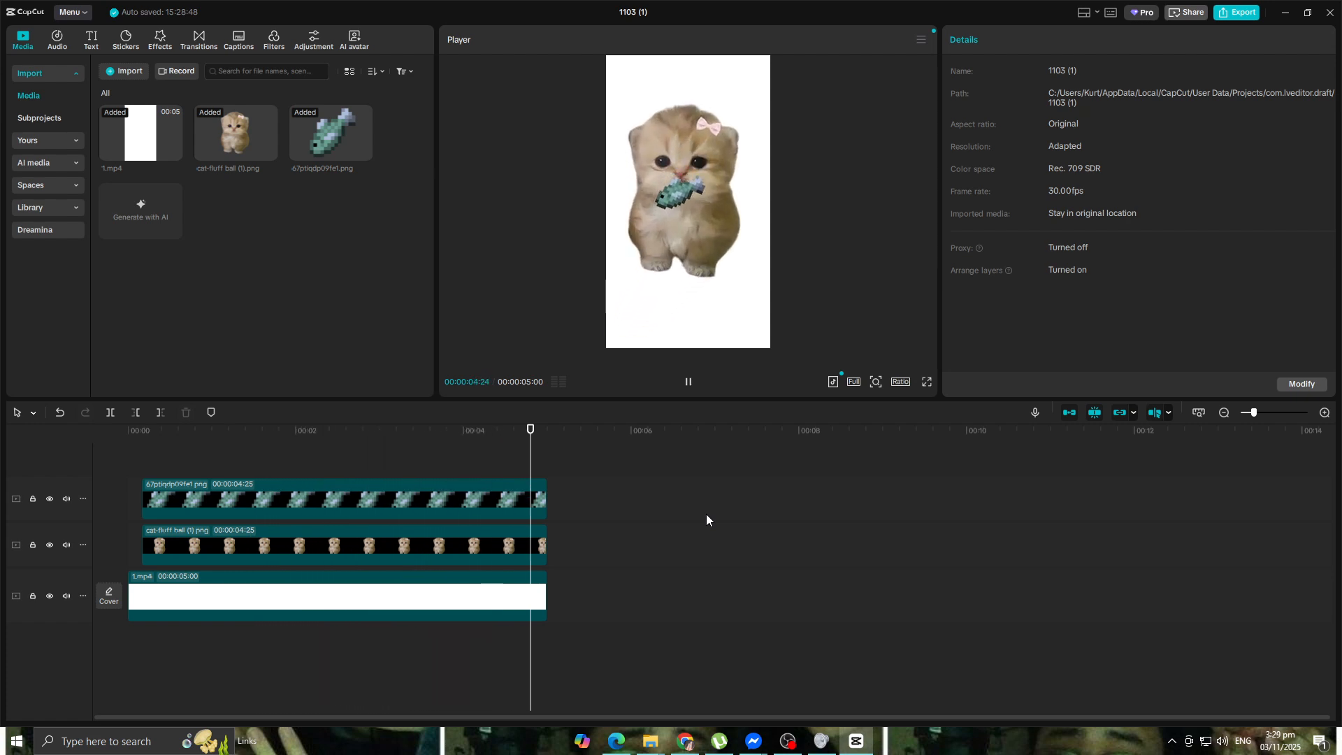
Paste a copy of the background video at 00:00:05:00 and add a default text clip above it.
click(486, 589)
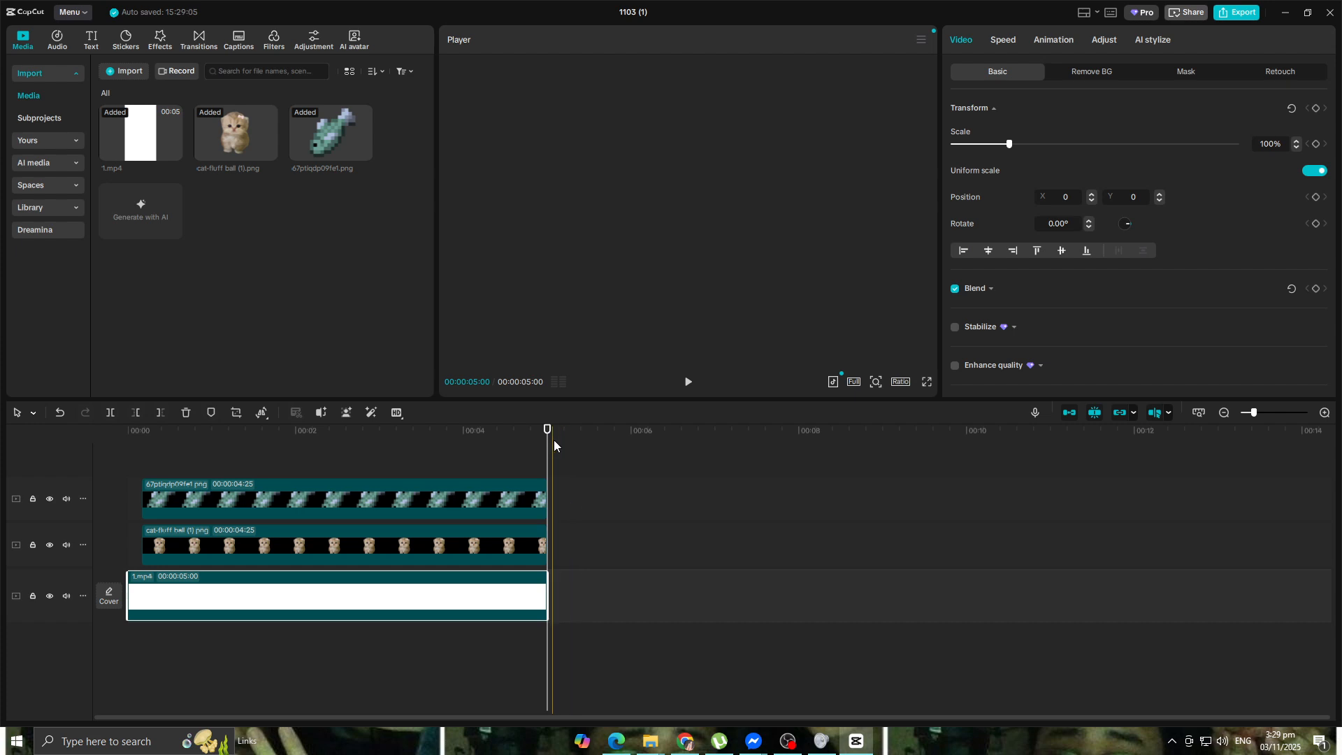
key(ctrl+v)
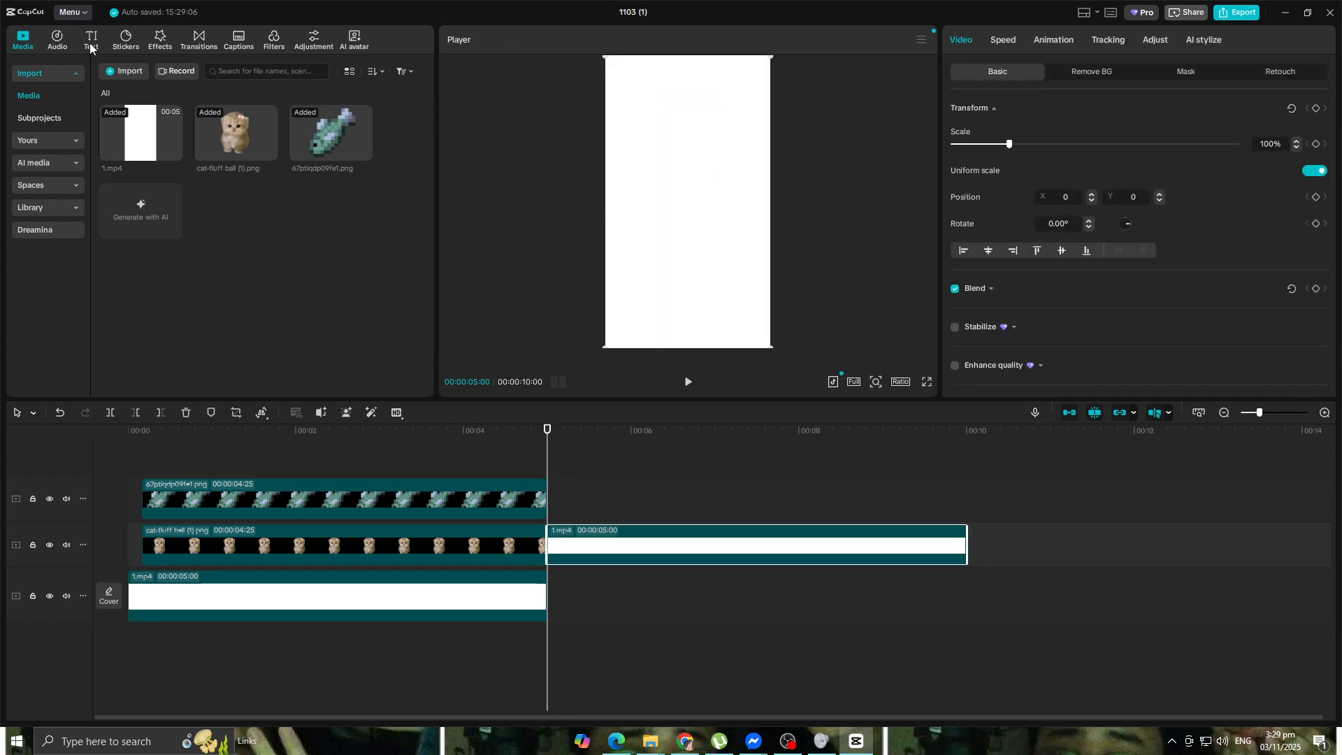
click(91, 41)
click(116, 86)
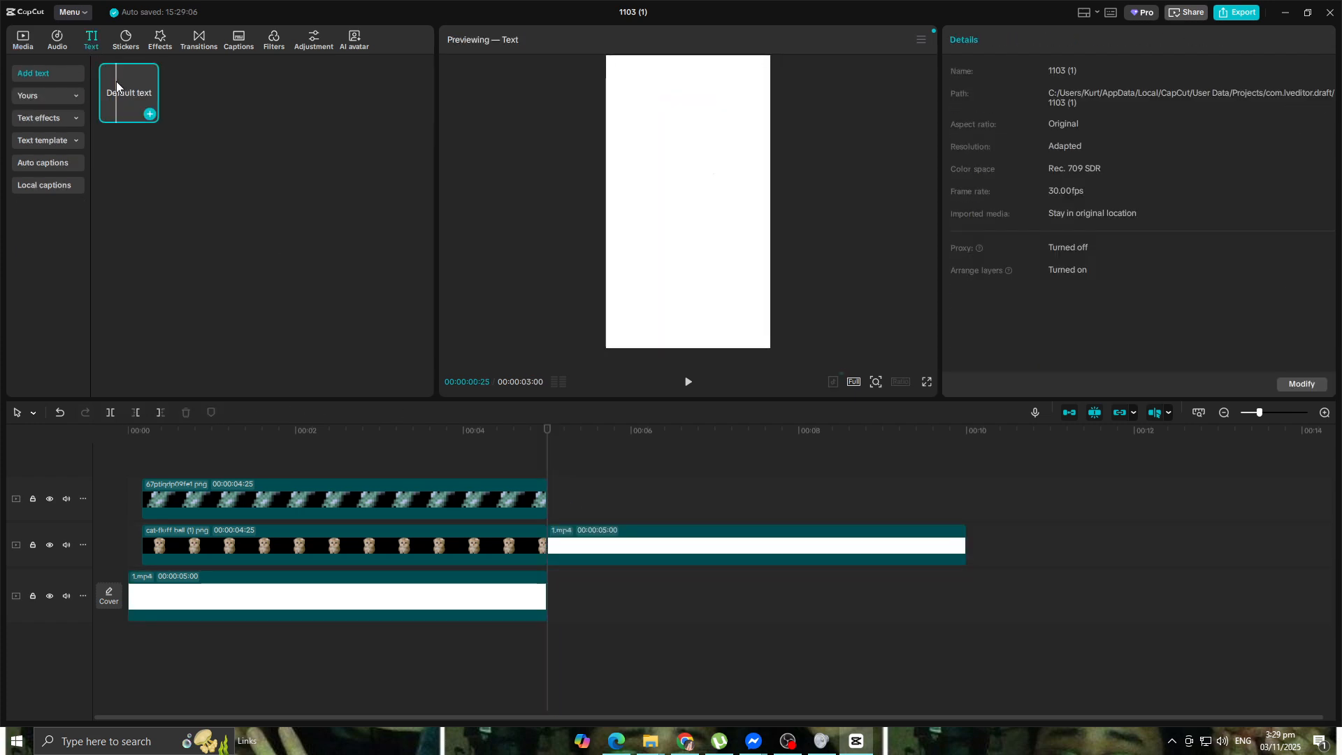
drag(128, 89, 557, 505)
Apply the first orange-and-yellow art effect with a black bat to the default text.
click(1140, 73)
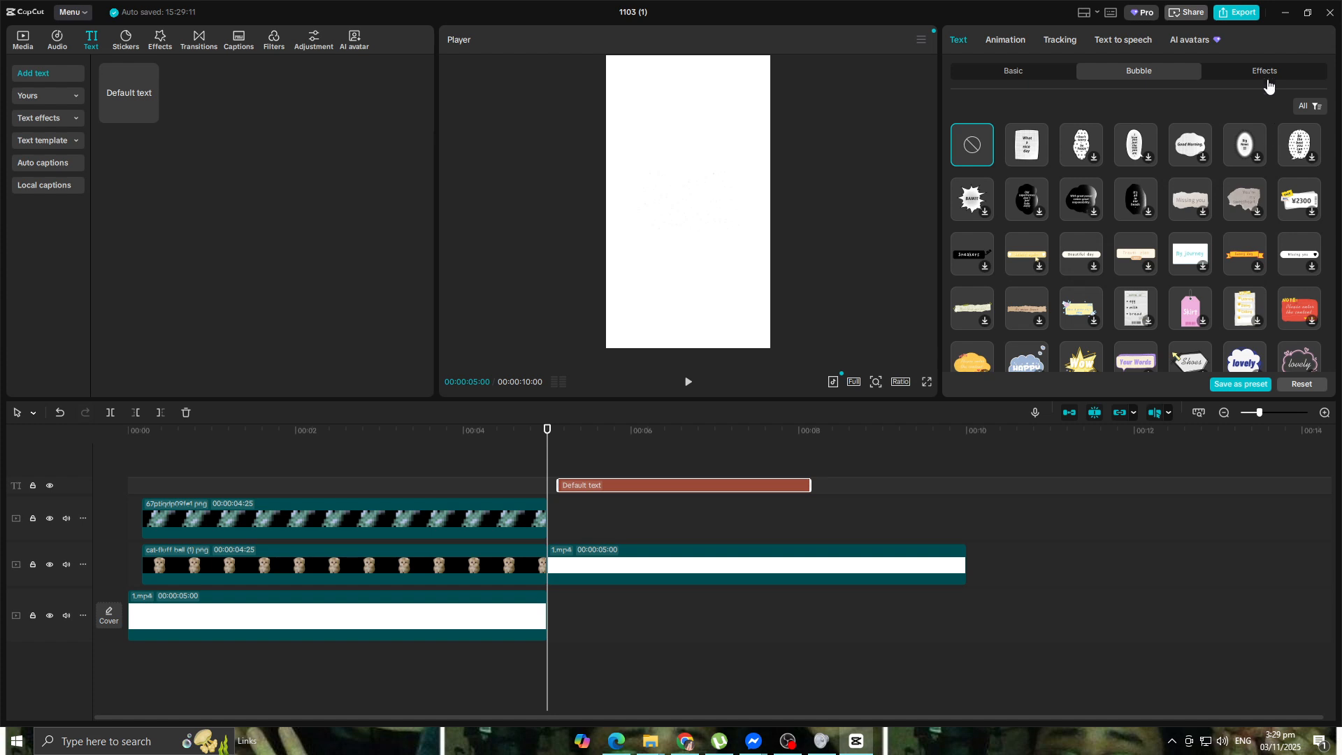
click(1268, 83)
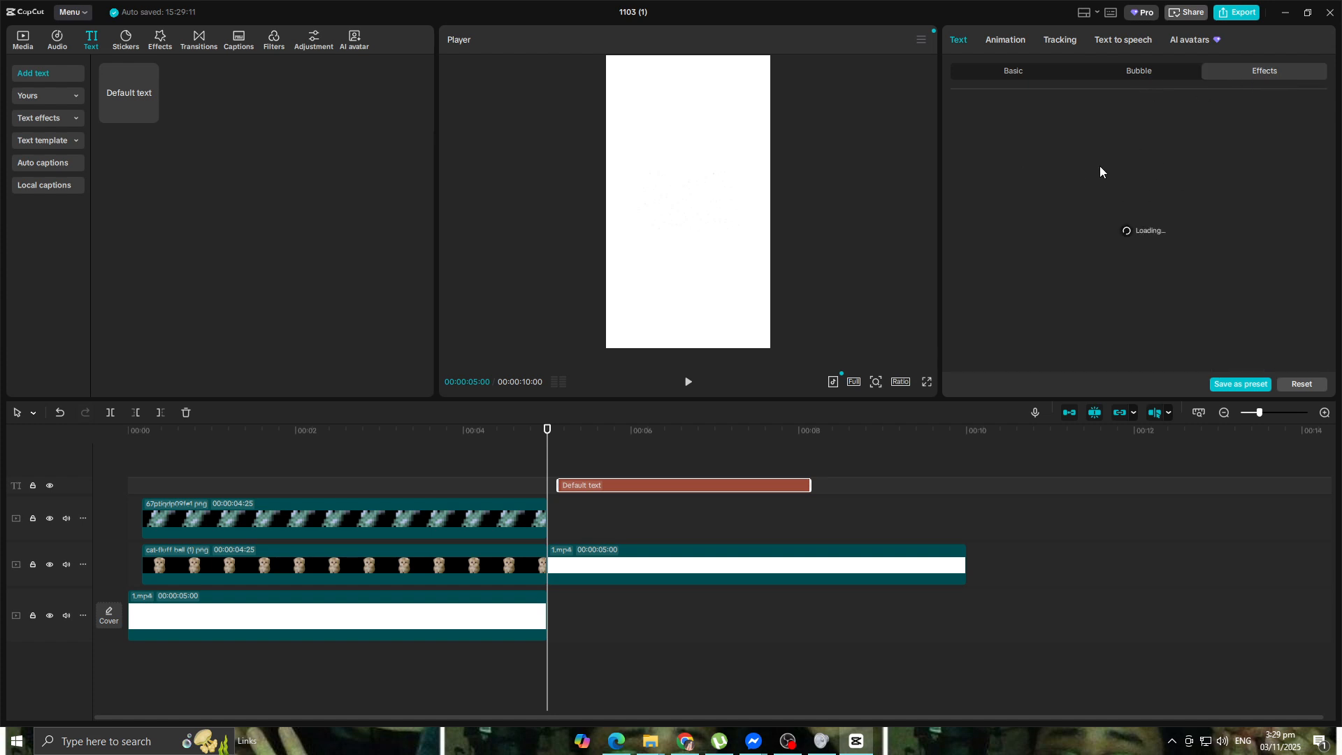
click(1141, 78)
click(1249, 76)
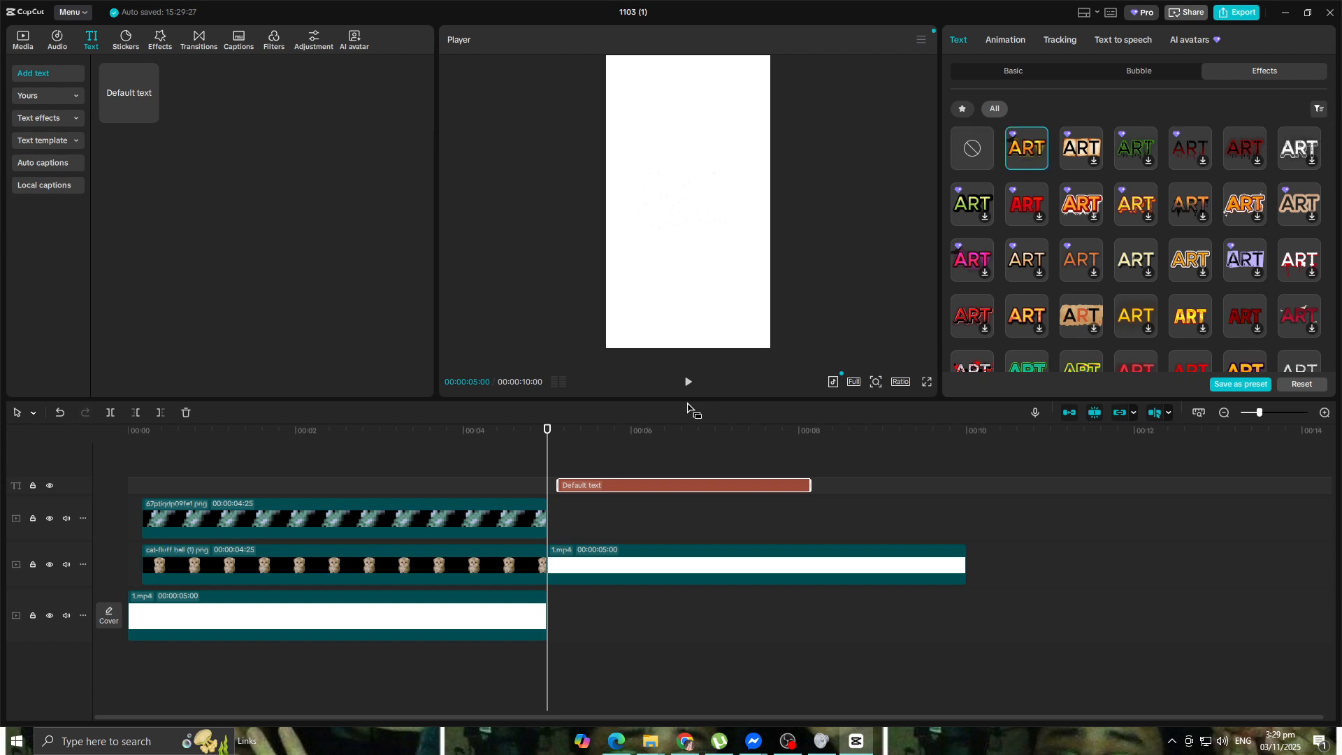
Extend the end of the text clip almost to the end of the copied background video.
drag(548, 432, 573, 441)
mouse_move(590, 487)
mouse_down()
mouse_move(589, 514)
mouse_move(591, 487)
mouse_up()
drag(810, 487, 952, 499)
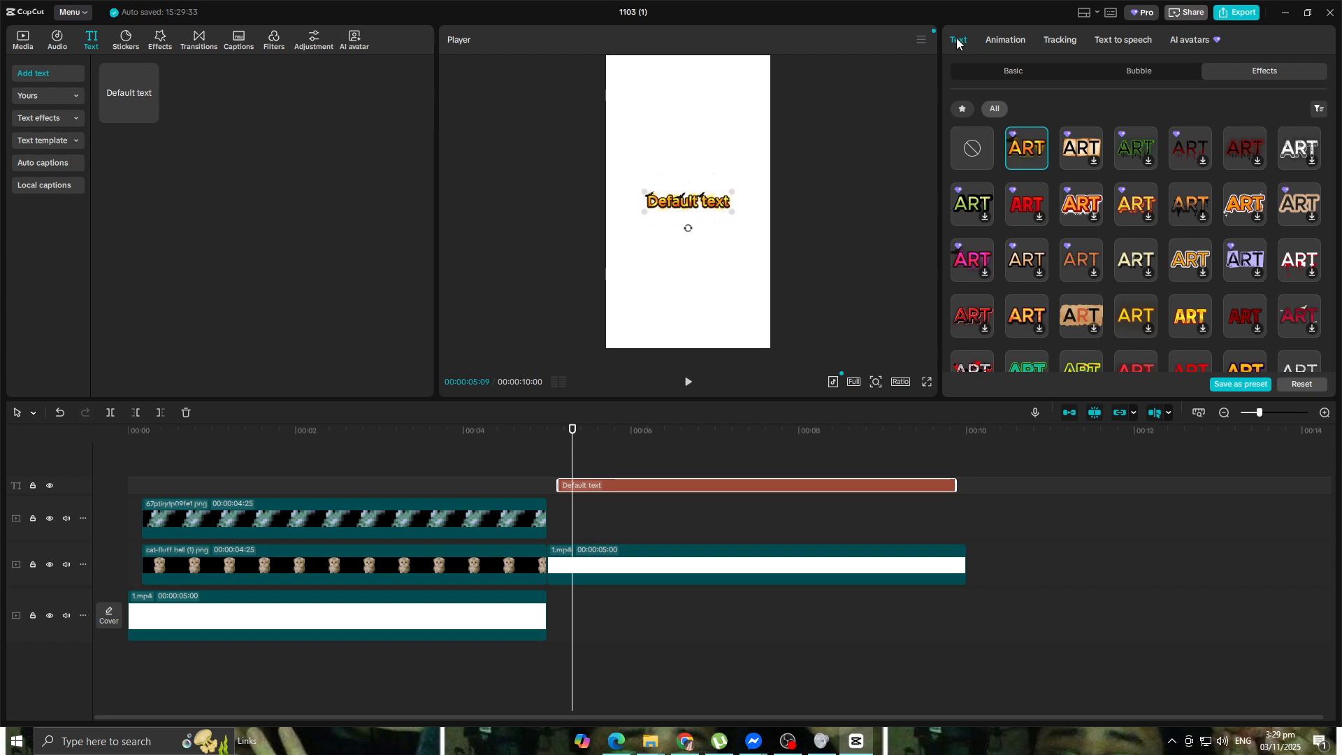
Change the text to "Good", enlarge it to fill most of the frame's width and center it.
click(1012, 39)
click(956, 42)
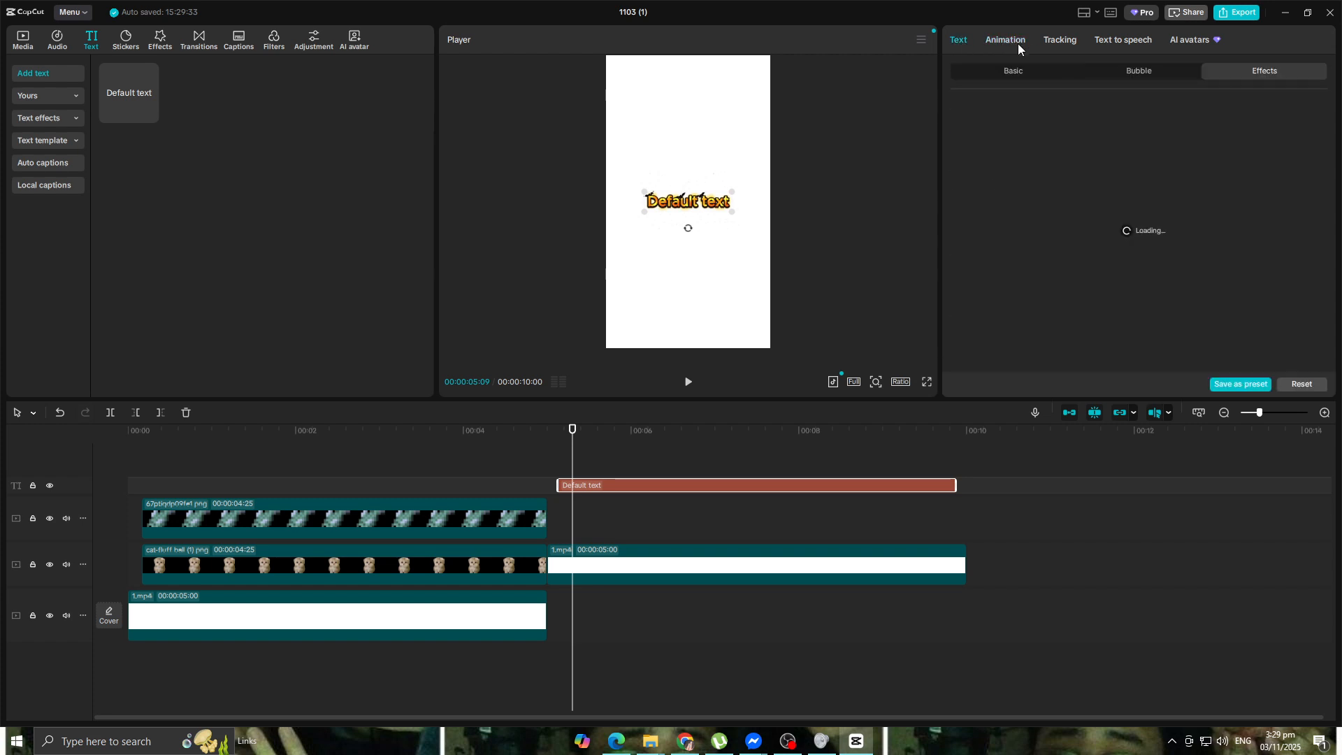
click(1048, 83)
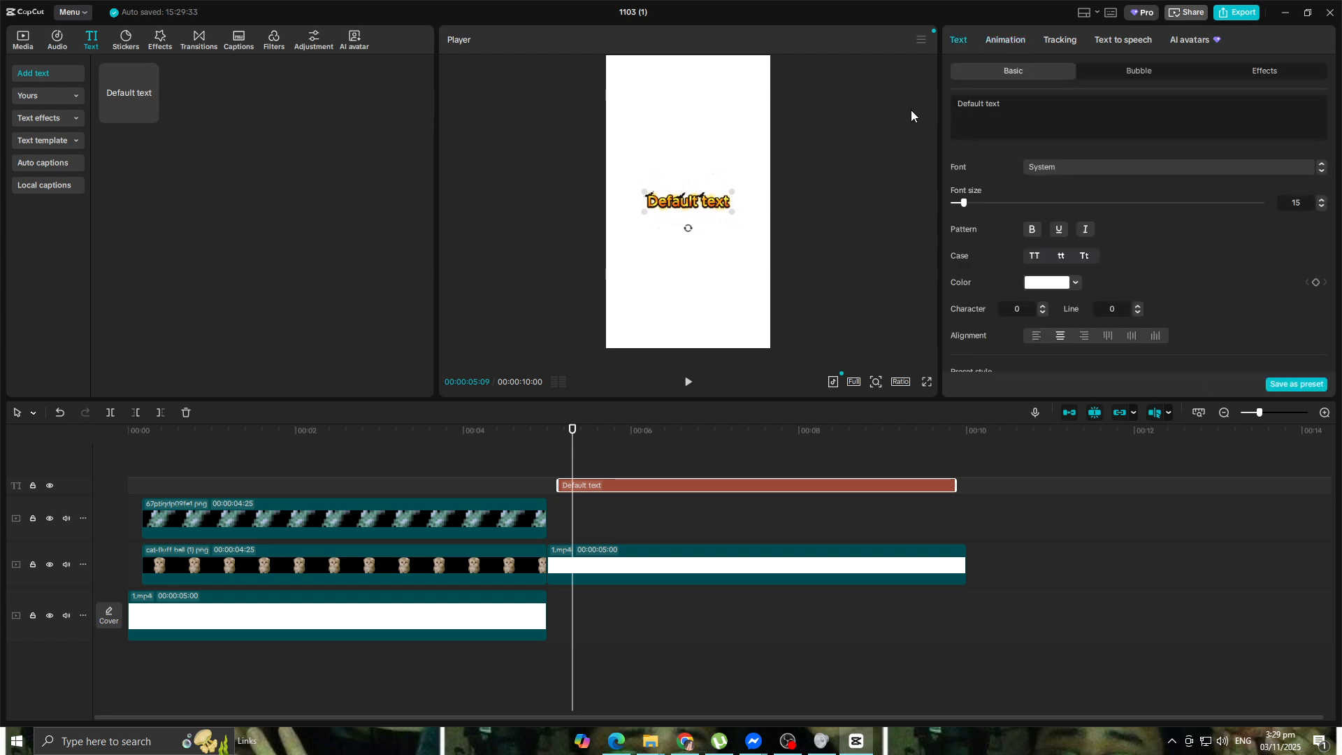
text(Good)
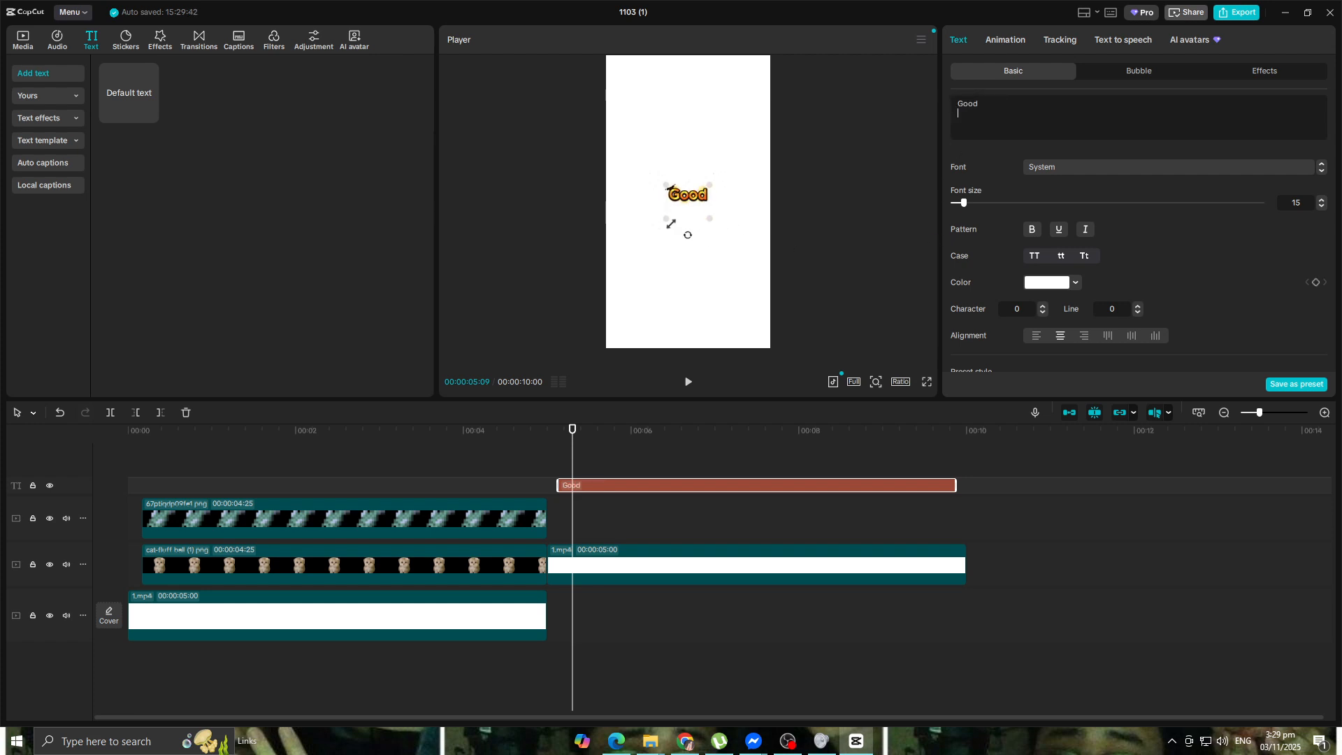
drag(712, 218, 765, 274)
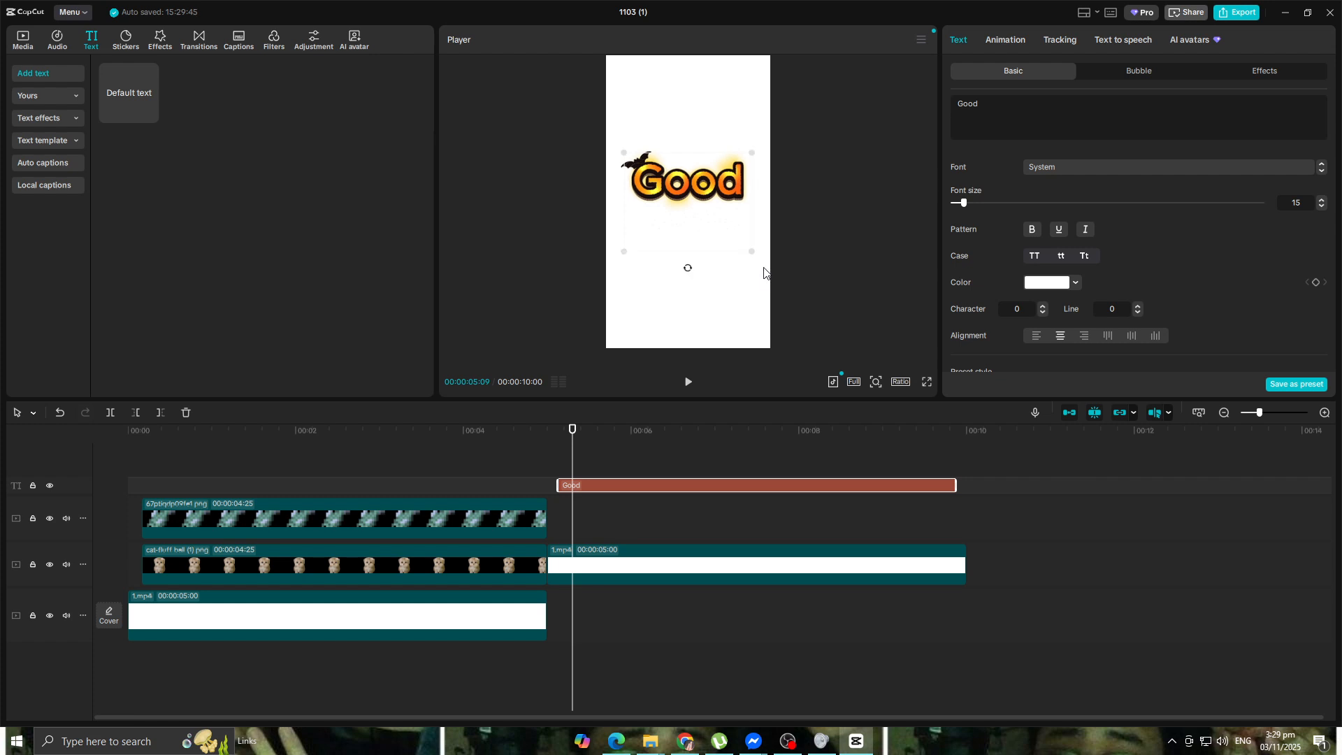
drag(688, 224, 690, 215)
Play back the text section from 00:00:05:00 and look through the text's basic settings and entrance animations.
key(space)
drag(756, 443, 546, 465)
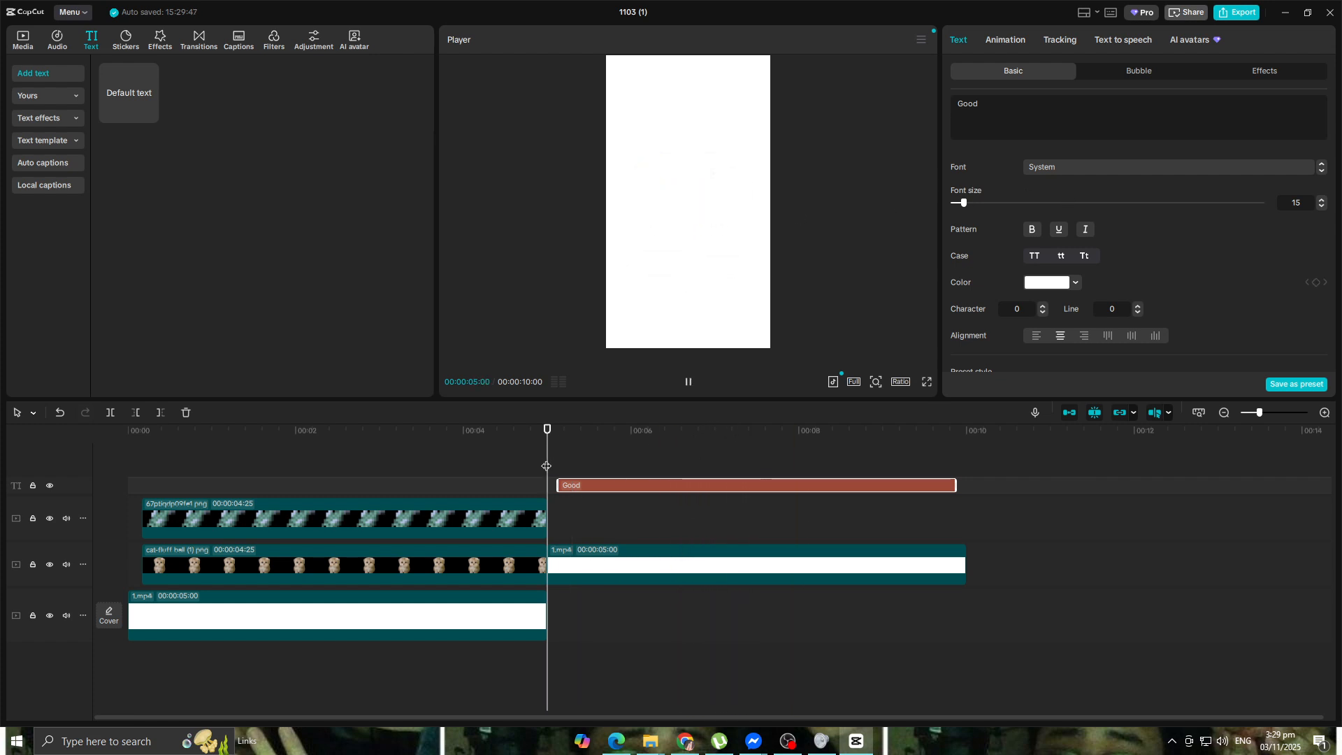
scroll(1155, 312, down, 3)
scroll(1153, 312, up, 2)
scroll(1152, 312, down, 2)
scroll(1151, 312, up, 3)
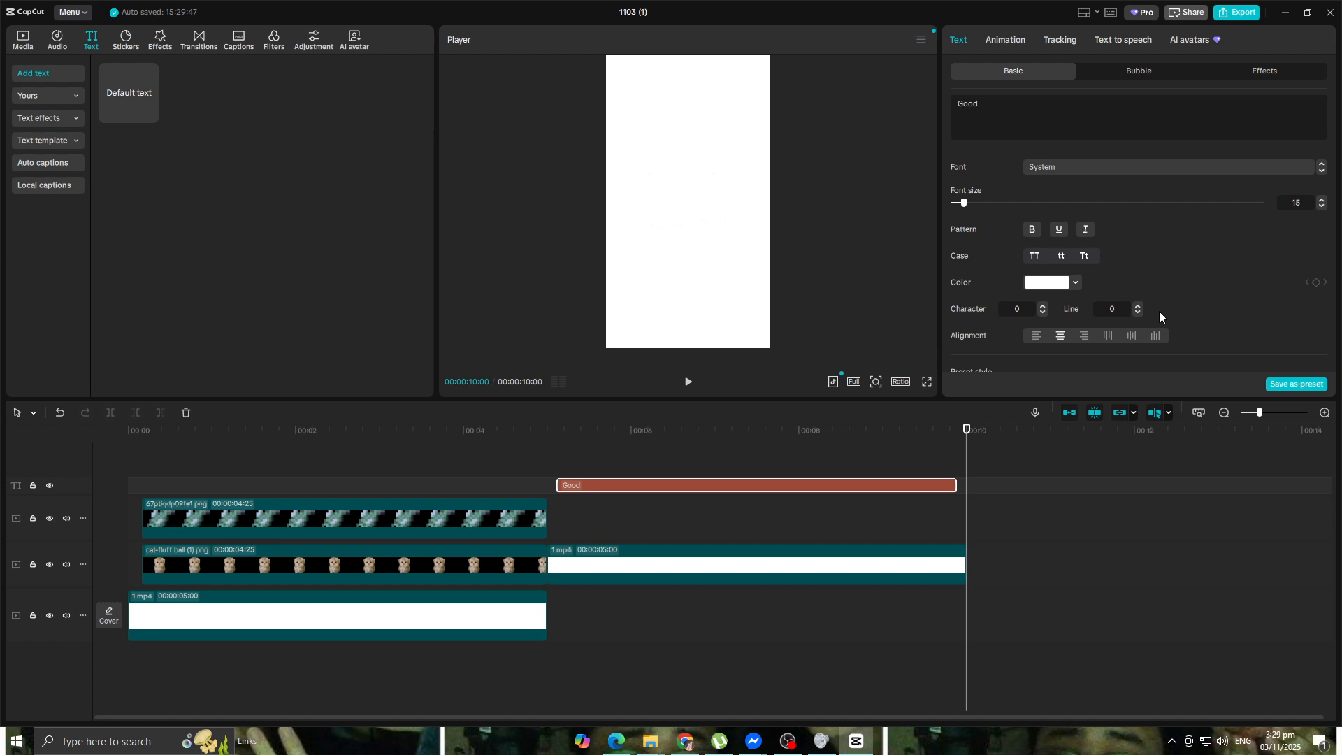
drag(965, 429, 868, 429)
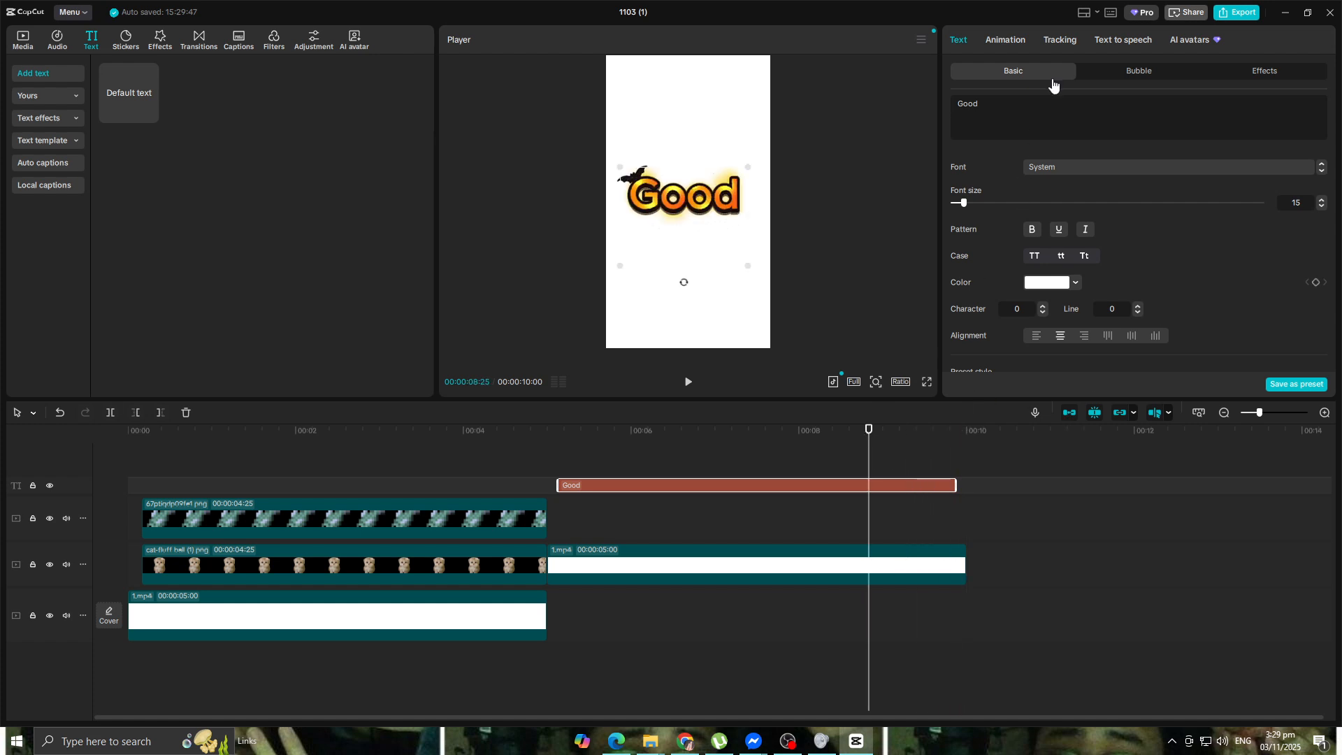
click(1009, 38)
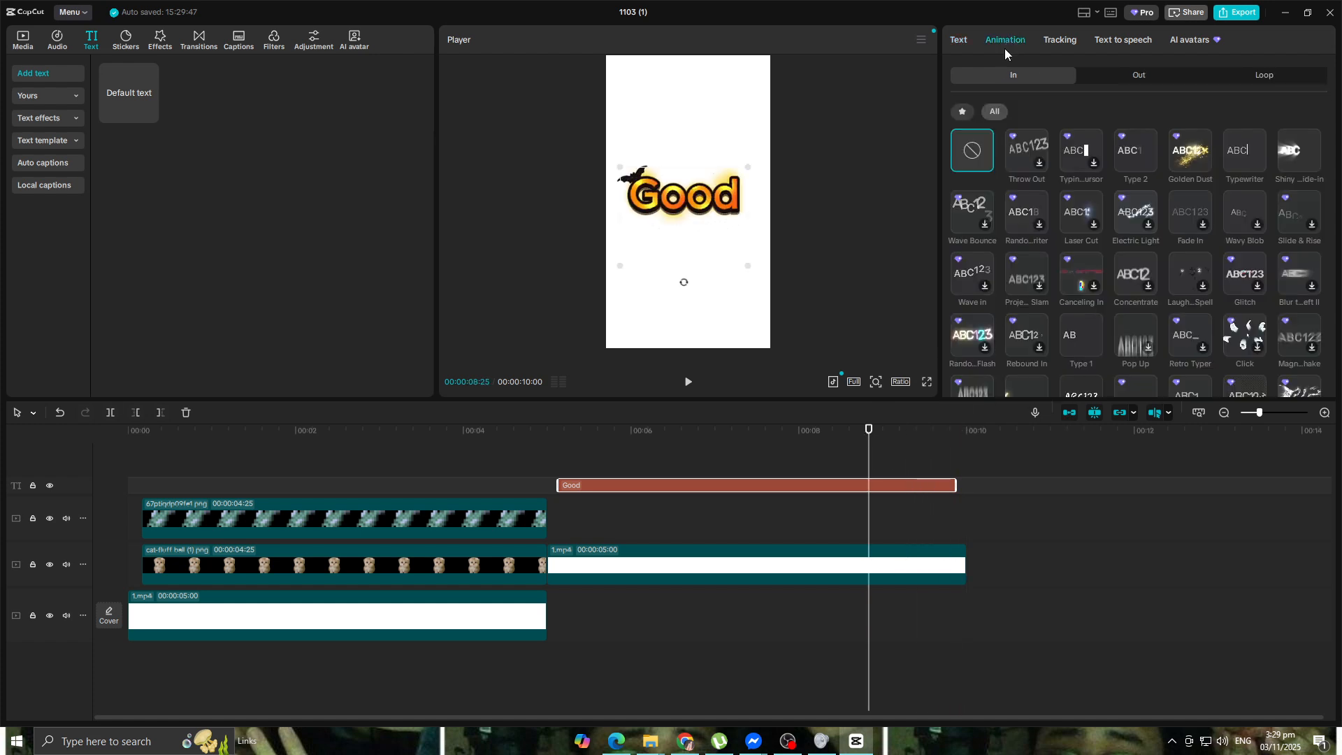
click(959, 42)
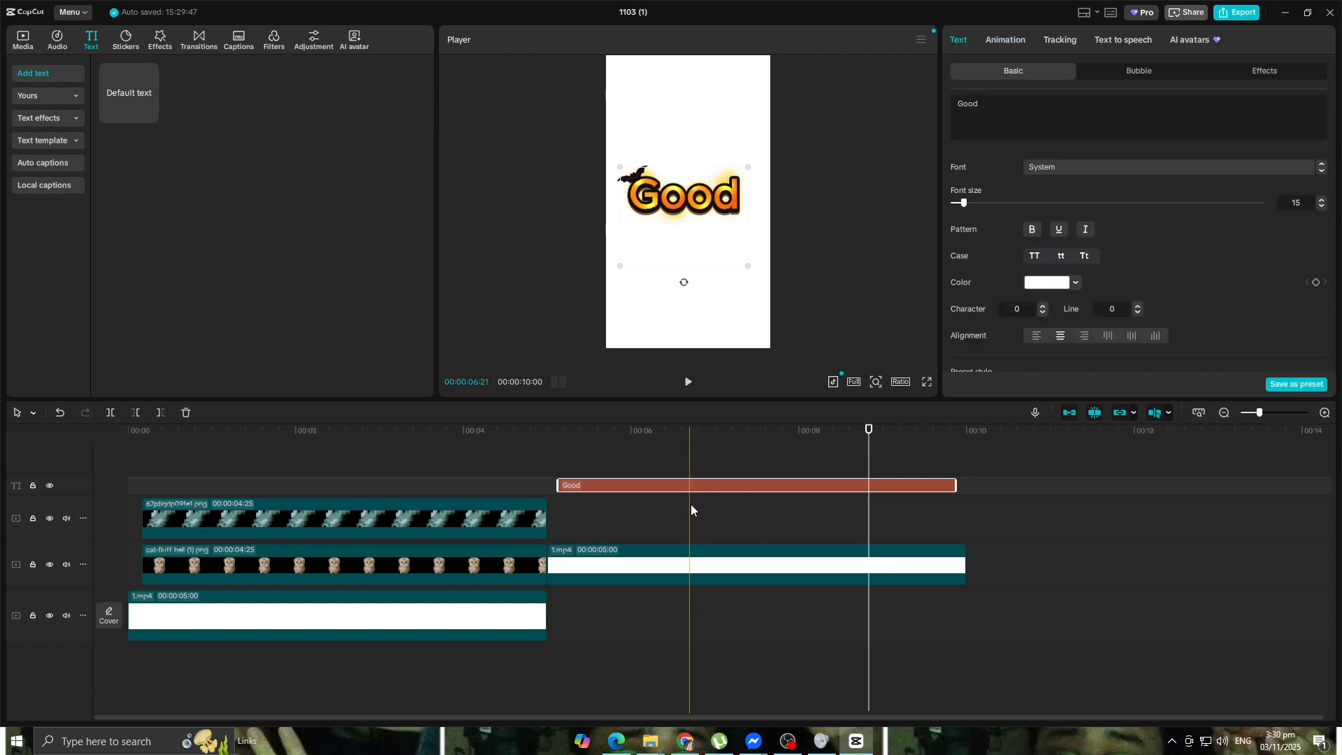
Combine the "Good" text and its white background into a compound clip and move it above the fish clip, near the timeline's start.
click(689, 564)
right_click(691, 567)
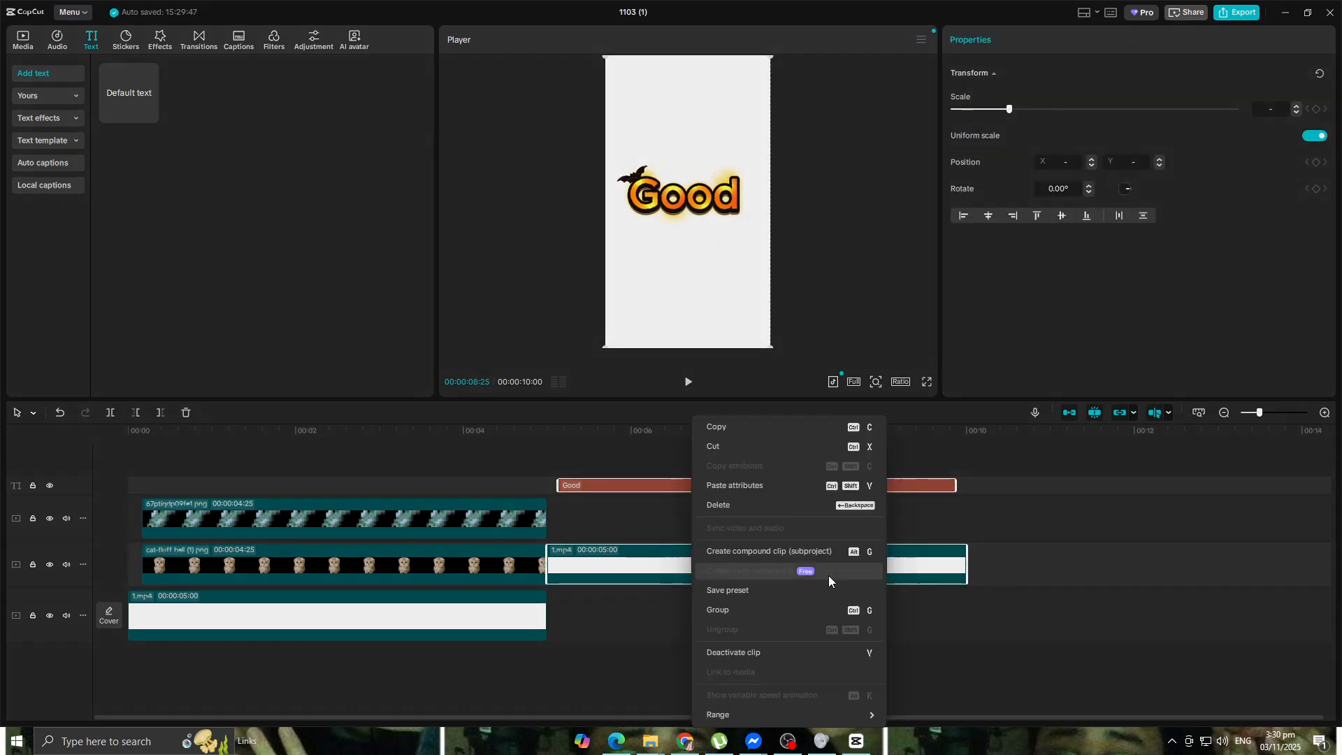
click(801, 550)
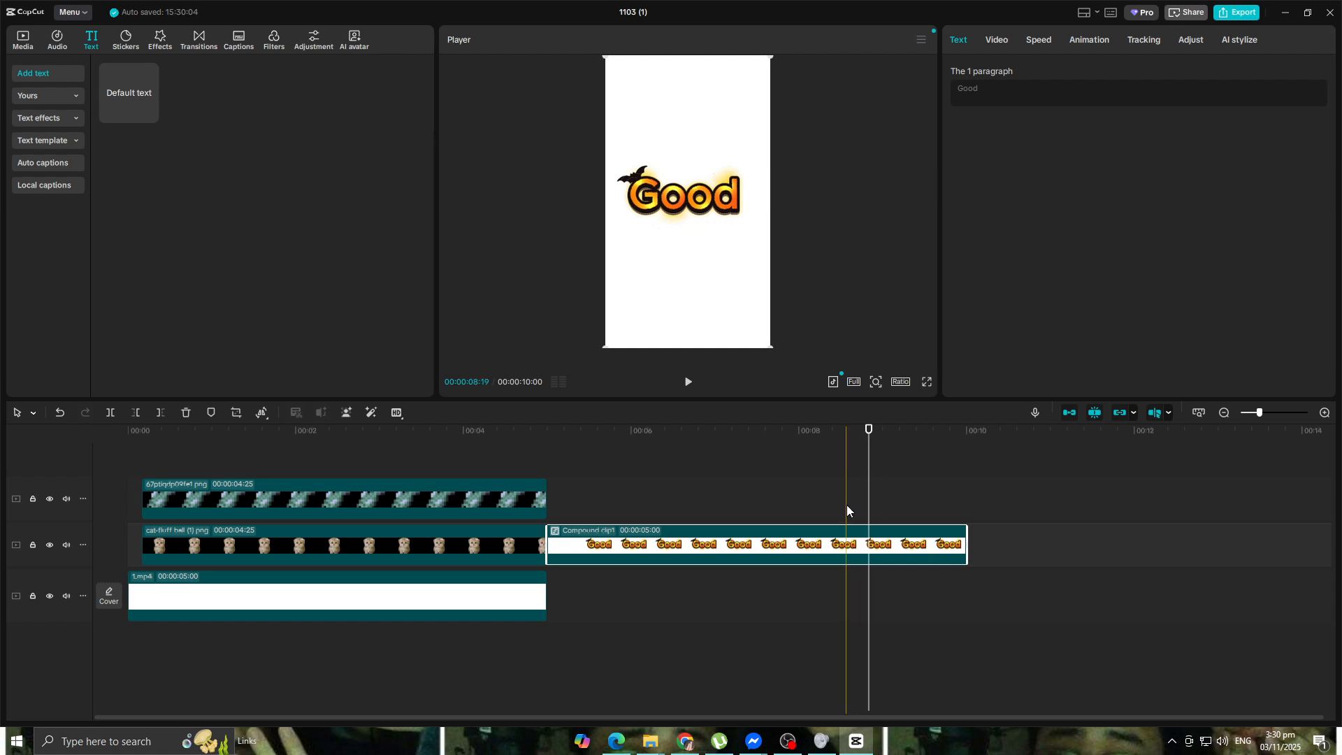
drag(775, 534, 358, 447)
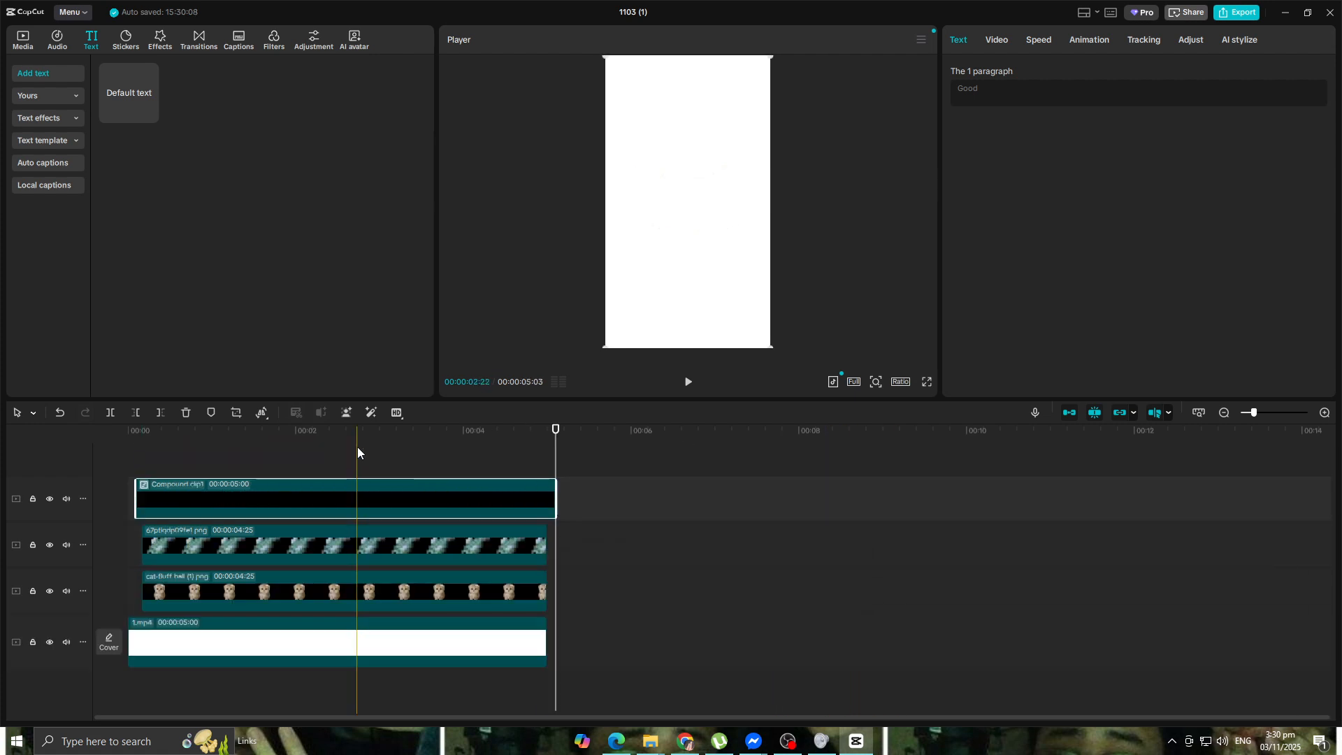
Keyframe the compound clip at 00:00:01:15 with 49% scale, X 590, Y 1338 and 11.90° rotation.
drag(557, 439, 253, 429)
click(1020, 45)
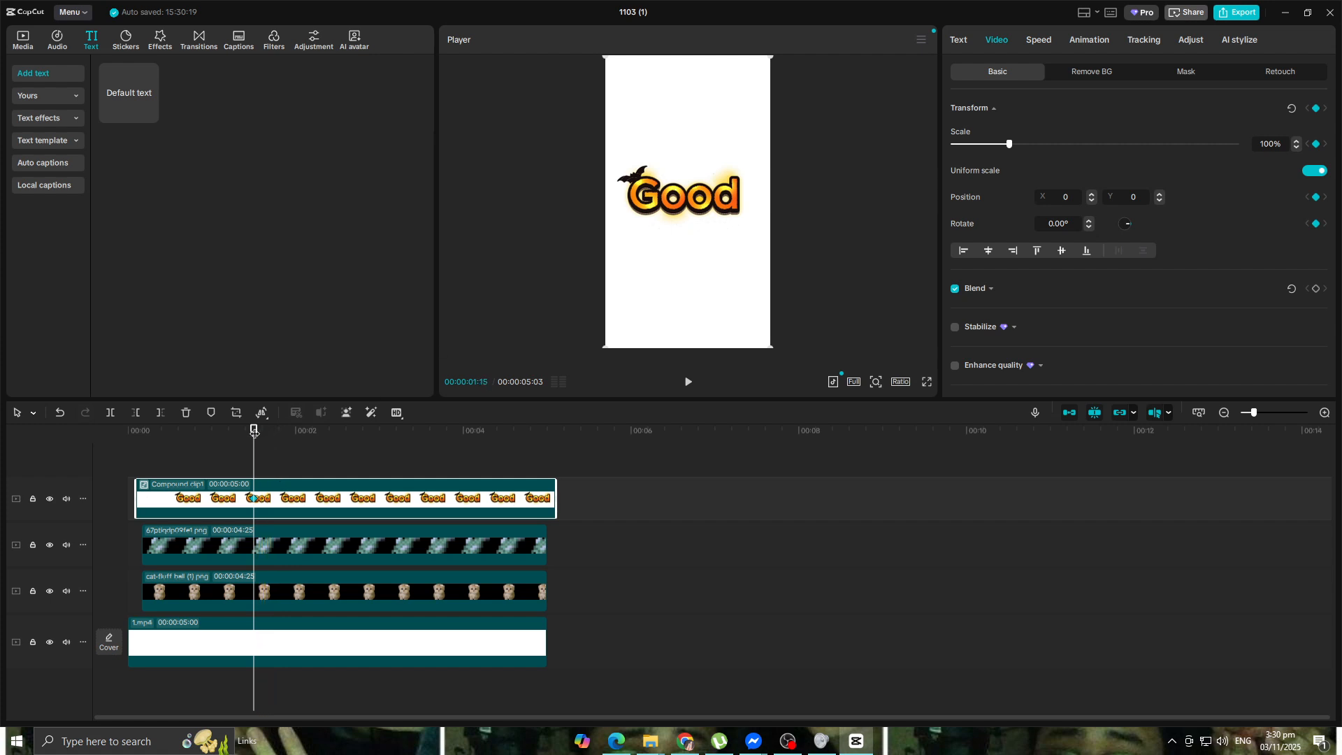
drag(772, 345, 671, 230)
drag(732, 266, 751, 137)
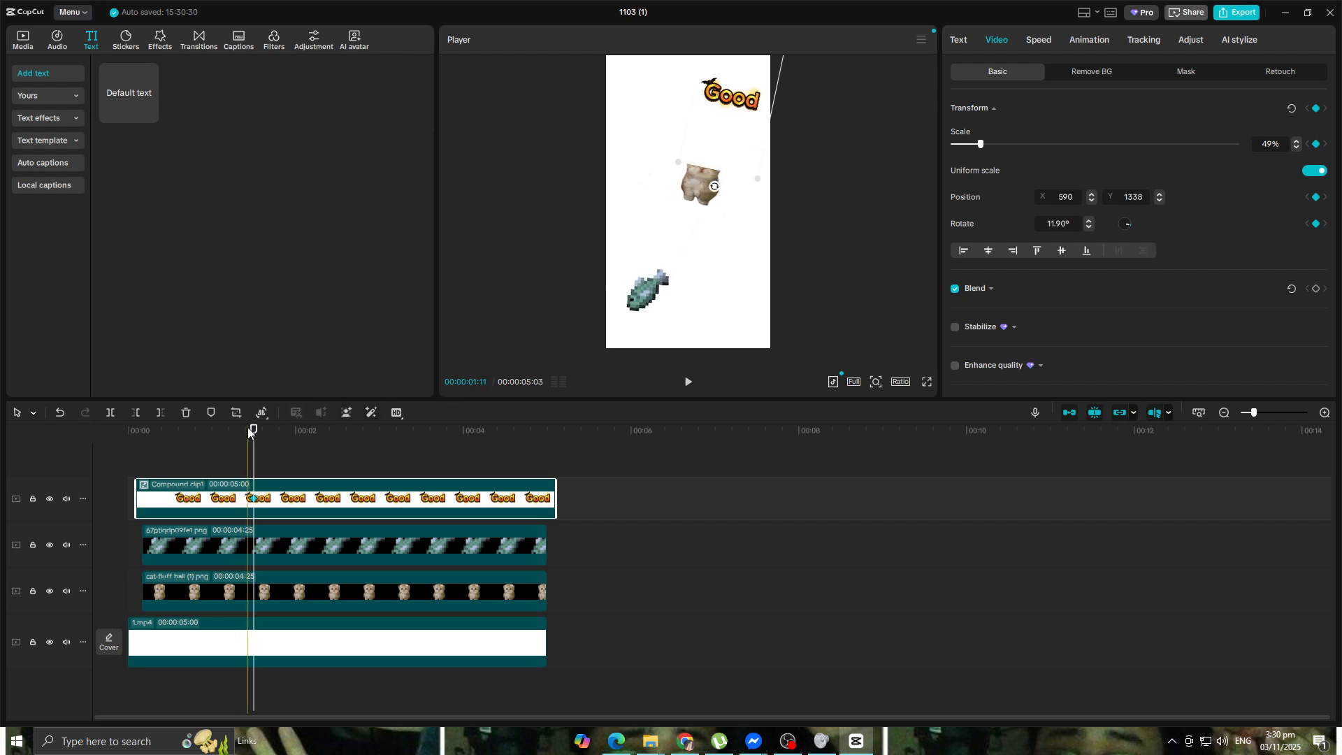
Keyframe the compound clip at 00:00:03:06 at X -50, Y -770 with 0° rotation.
drag(254, 429, 396, 437)
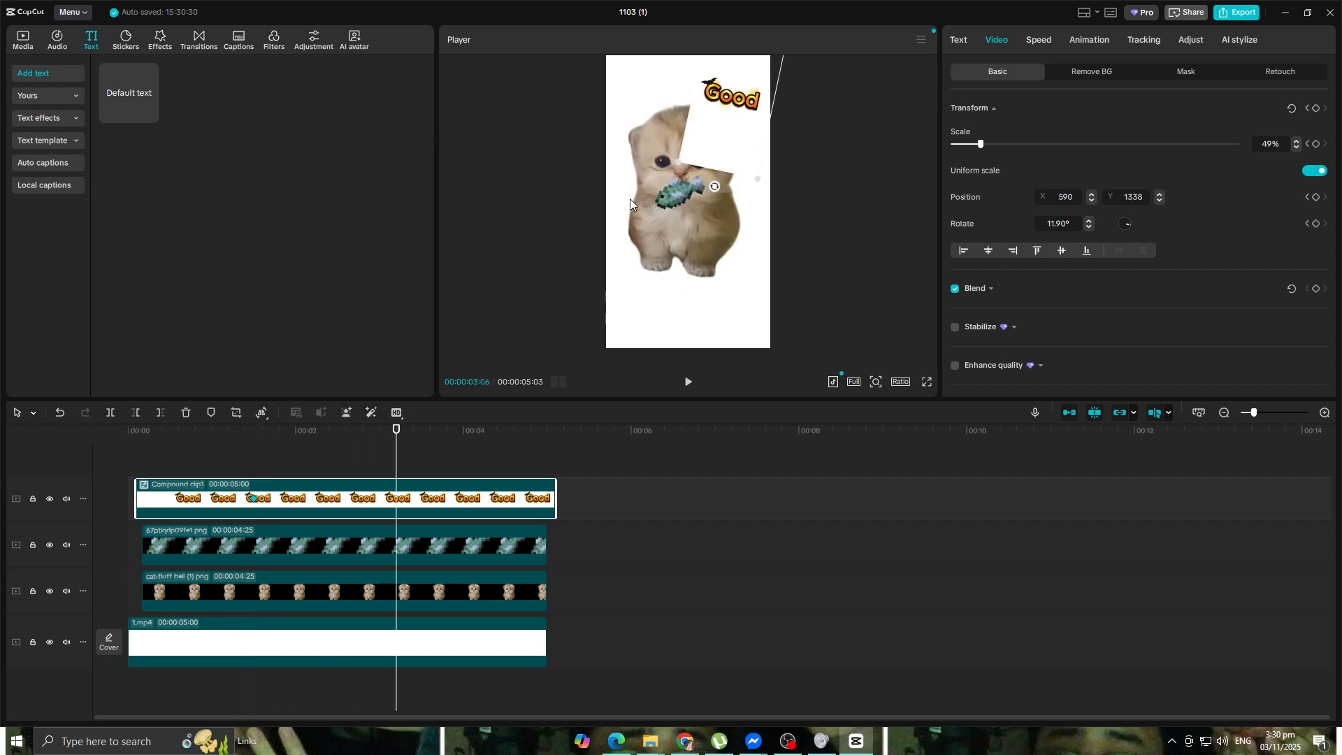
drag(729, 132, 681, 294)
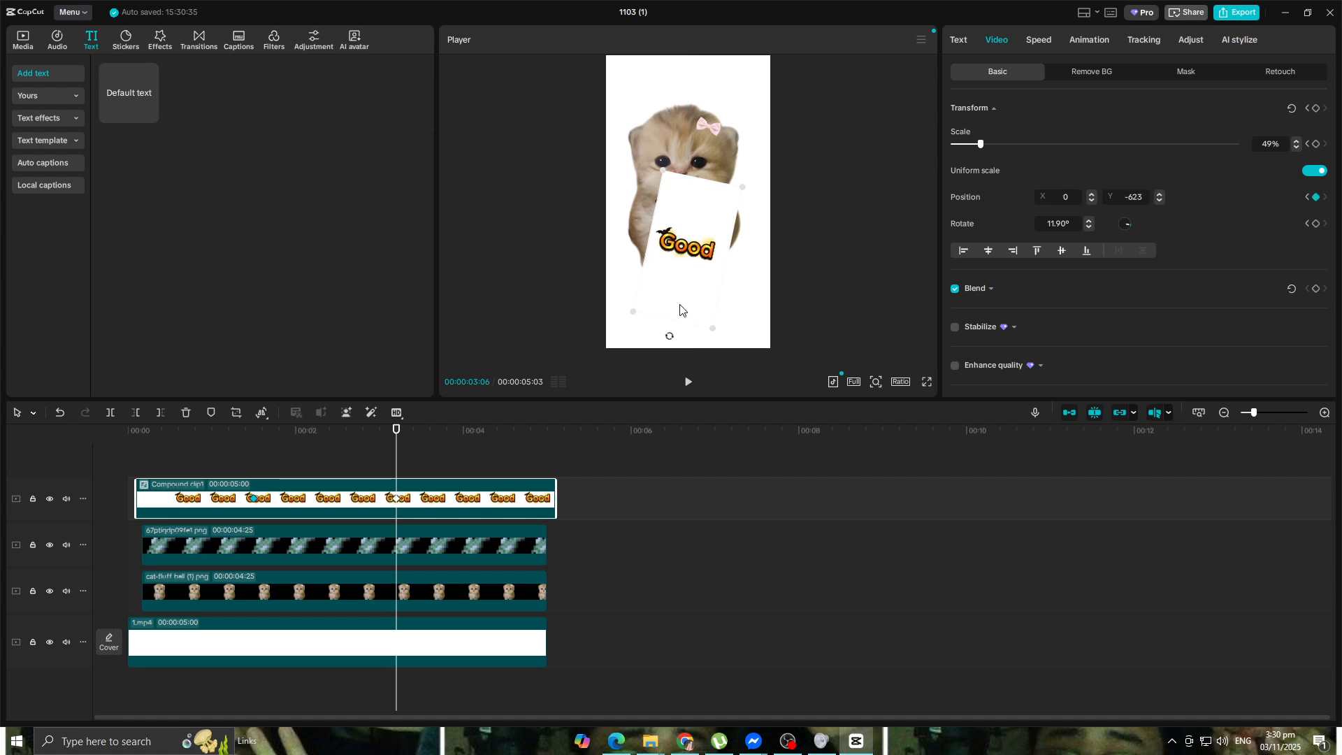
drag(670, 340, 685, 303)
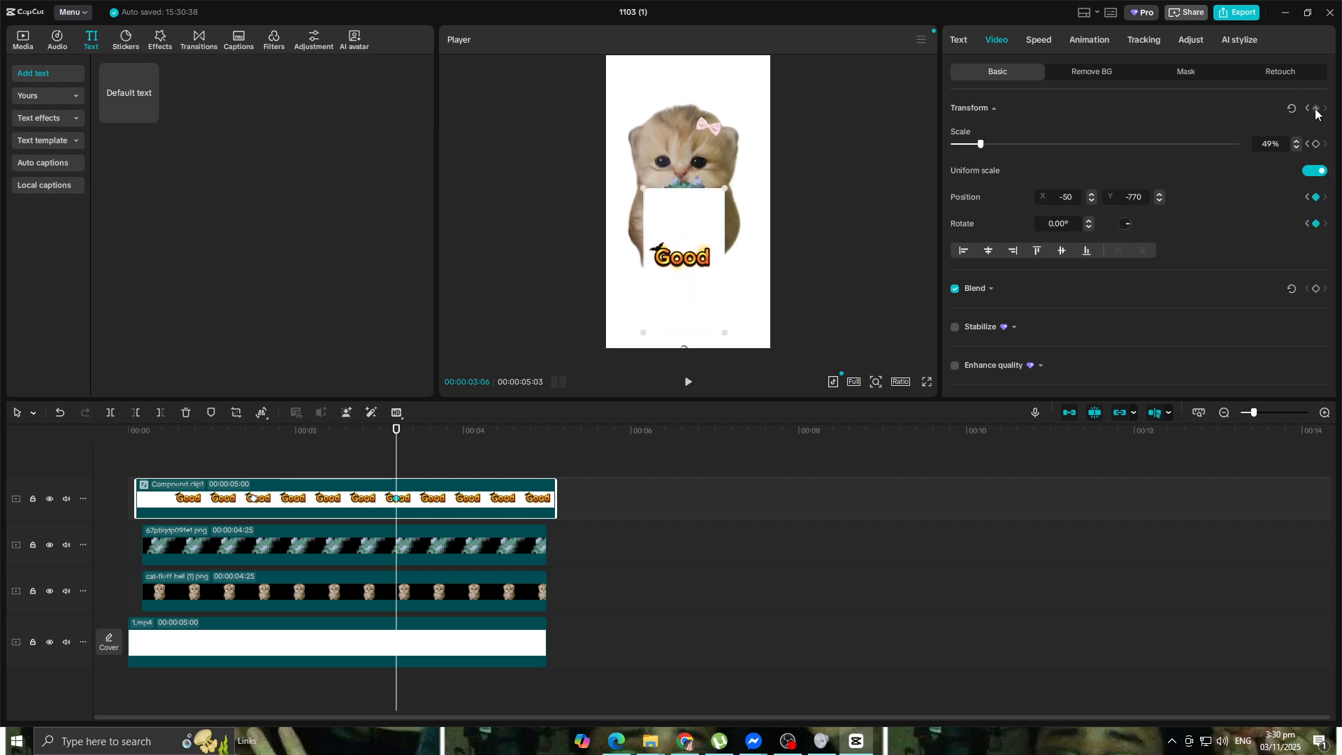
Keyframe the compound clip at 00:00:04:04 with 105% scale at X 0, Y -1045.
drag(396, 431, 476, 433)
drag(729, 331, 909, 383)
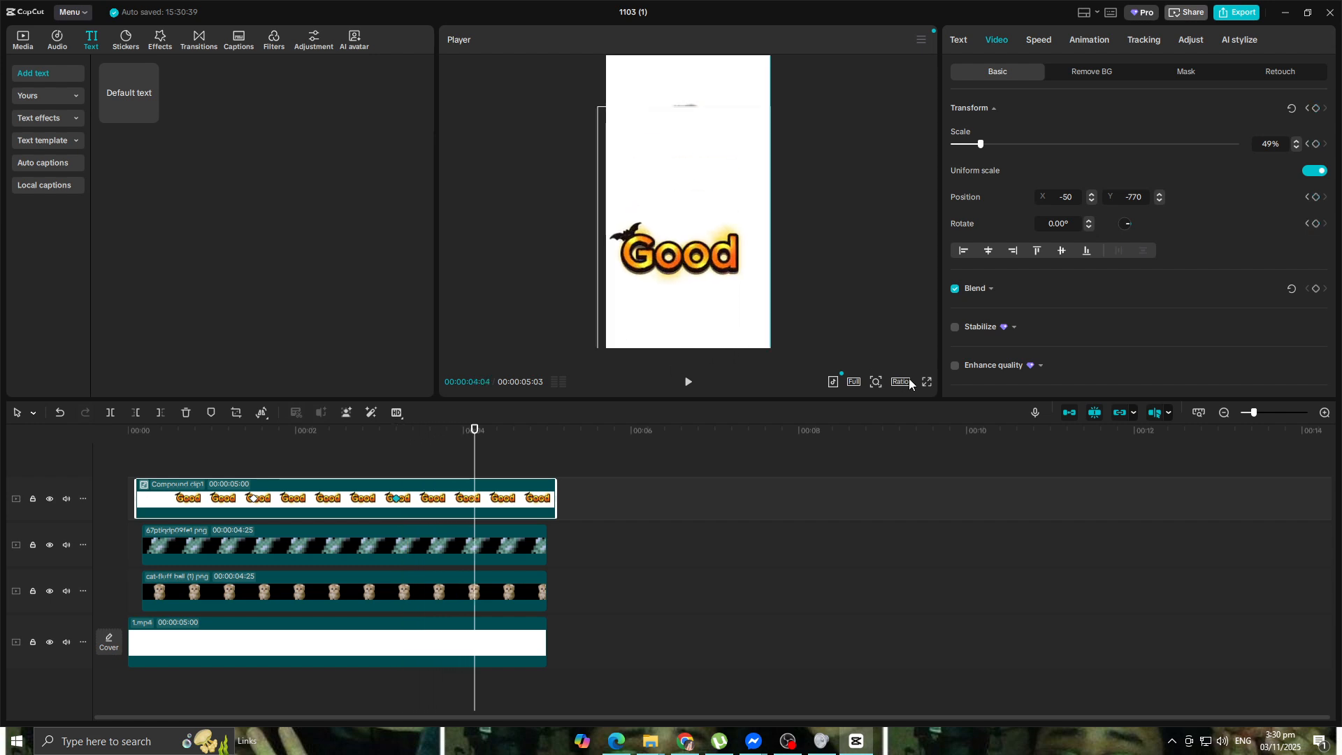
mouse_move(698, 285)
mouse_down()
mouse_move(712, 296)
mouse_move(701, 302)
mouse_up()
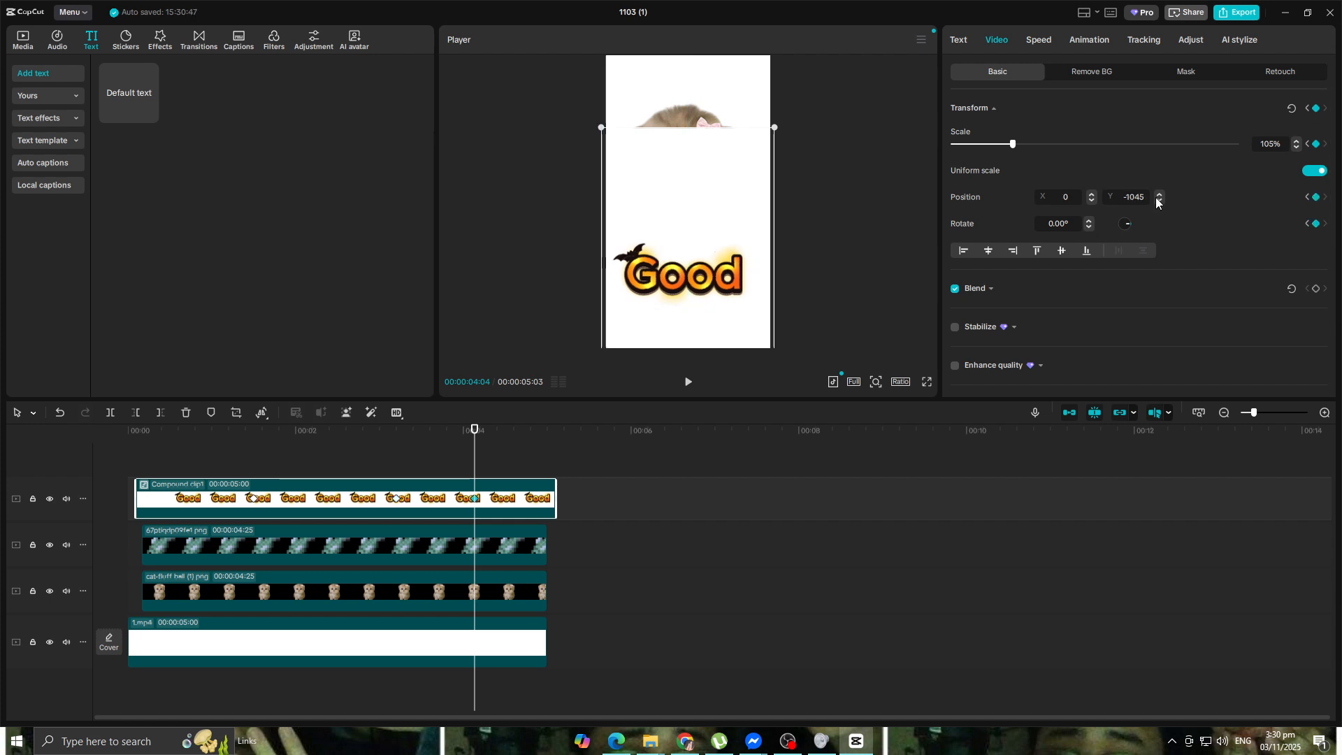
Play back the whole animation and trim the compound clip's end to line up with the other clips at 00:00:05:00.
drag(476, 437, 35, 434)
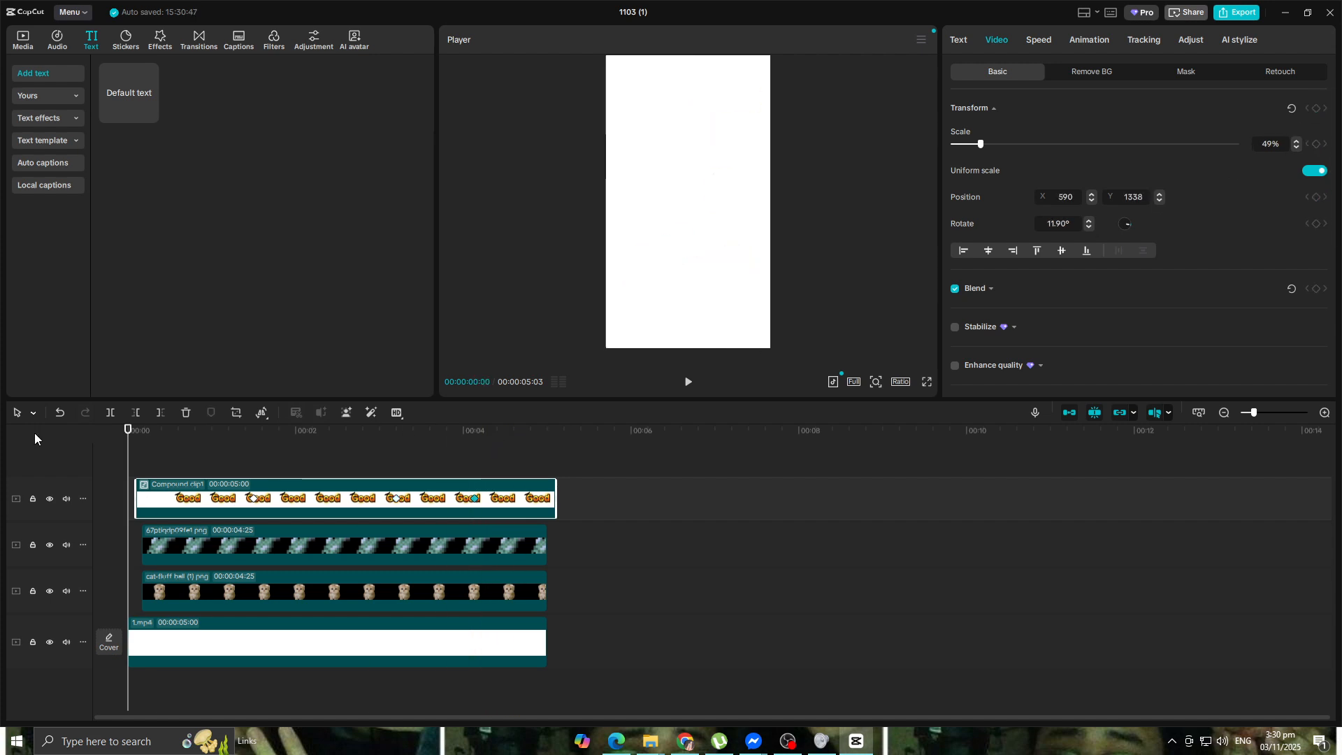
key(space)
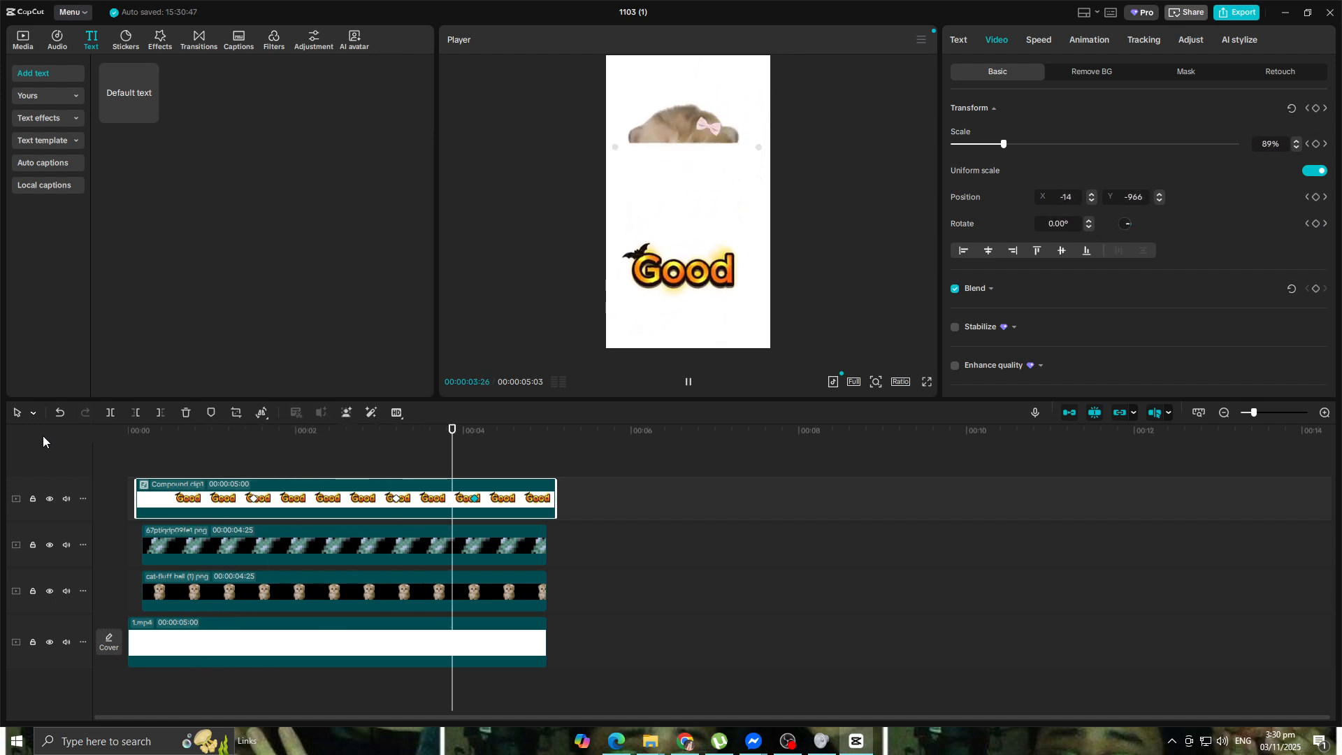
click(561, 430)
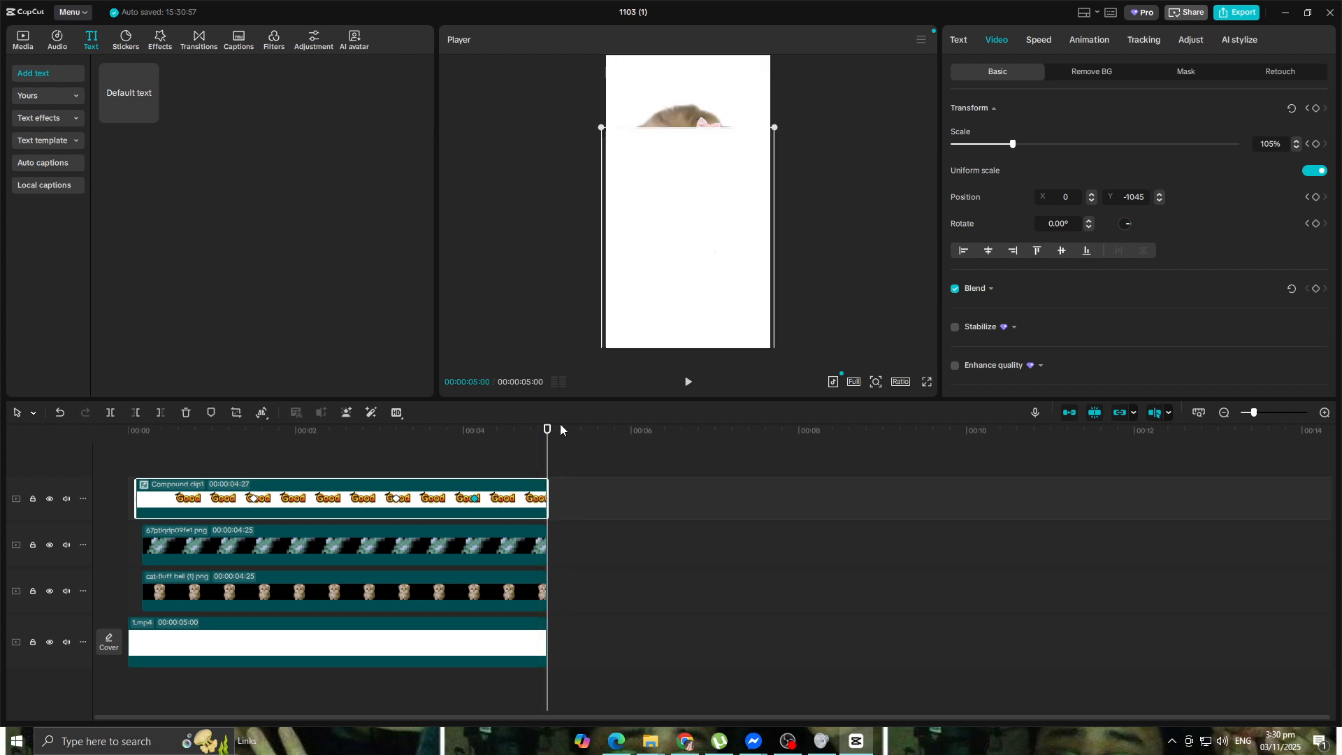
Review the animation back to near its start and look through the compound clip's speed, animation and video settings.
drag(547, 430, 402, 430)
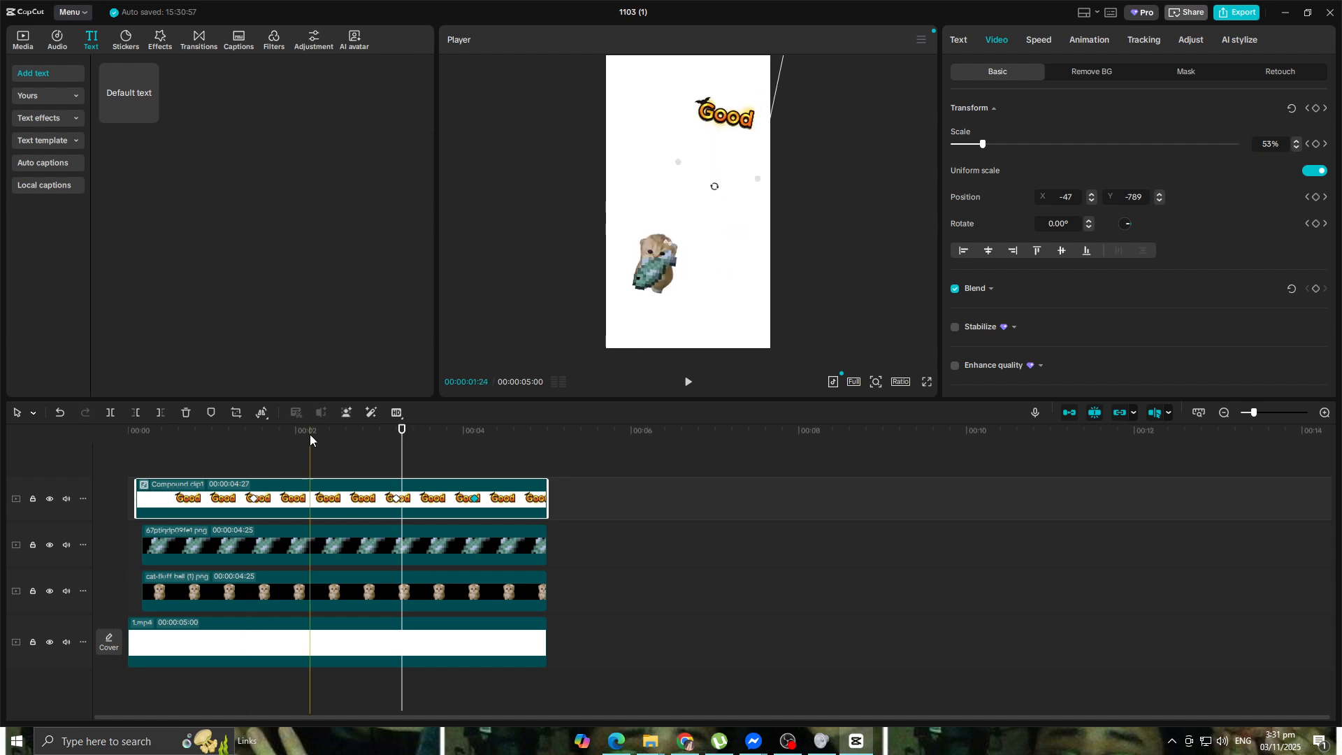
drag(409, 430, 183, 426)
click(151, 429)
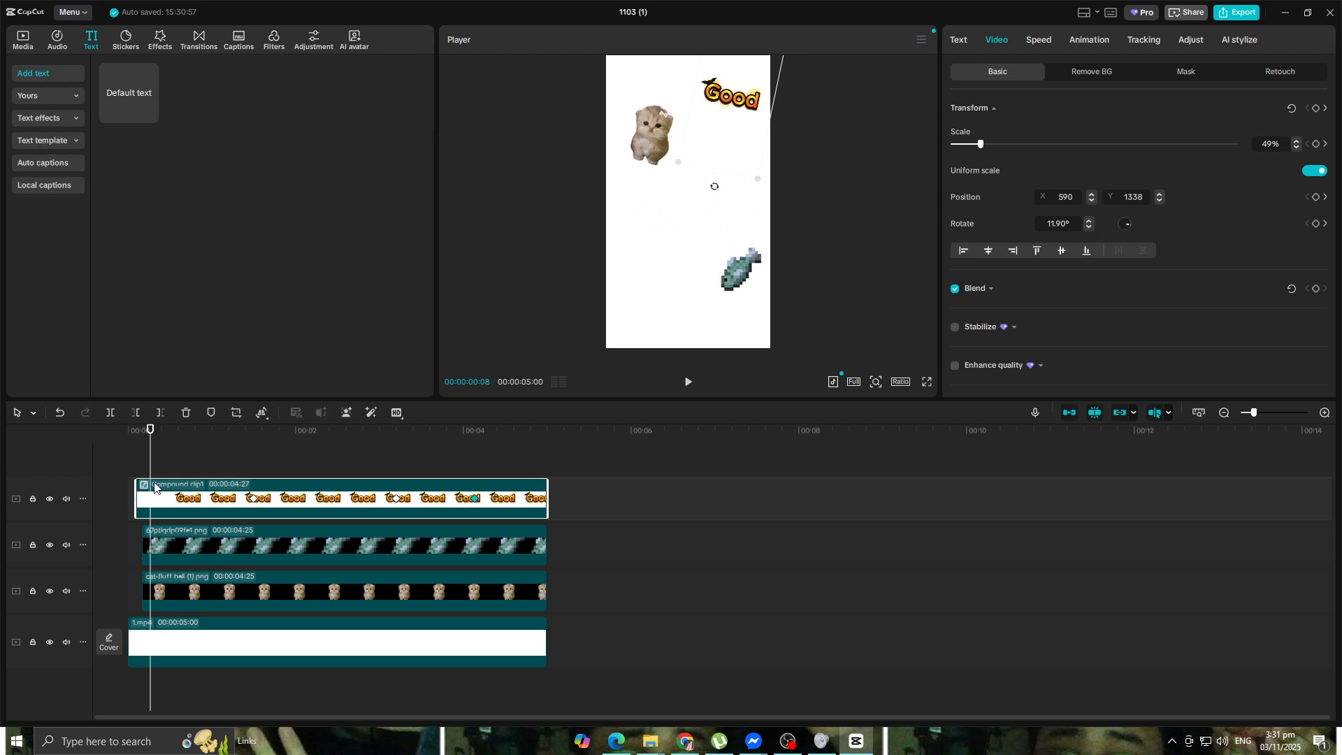
click(1041, 46)
click(1072, 46)
click(1046, 44)
click(996, 42)
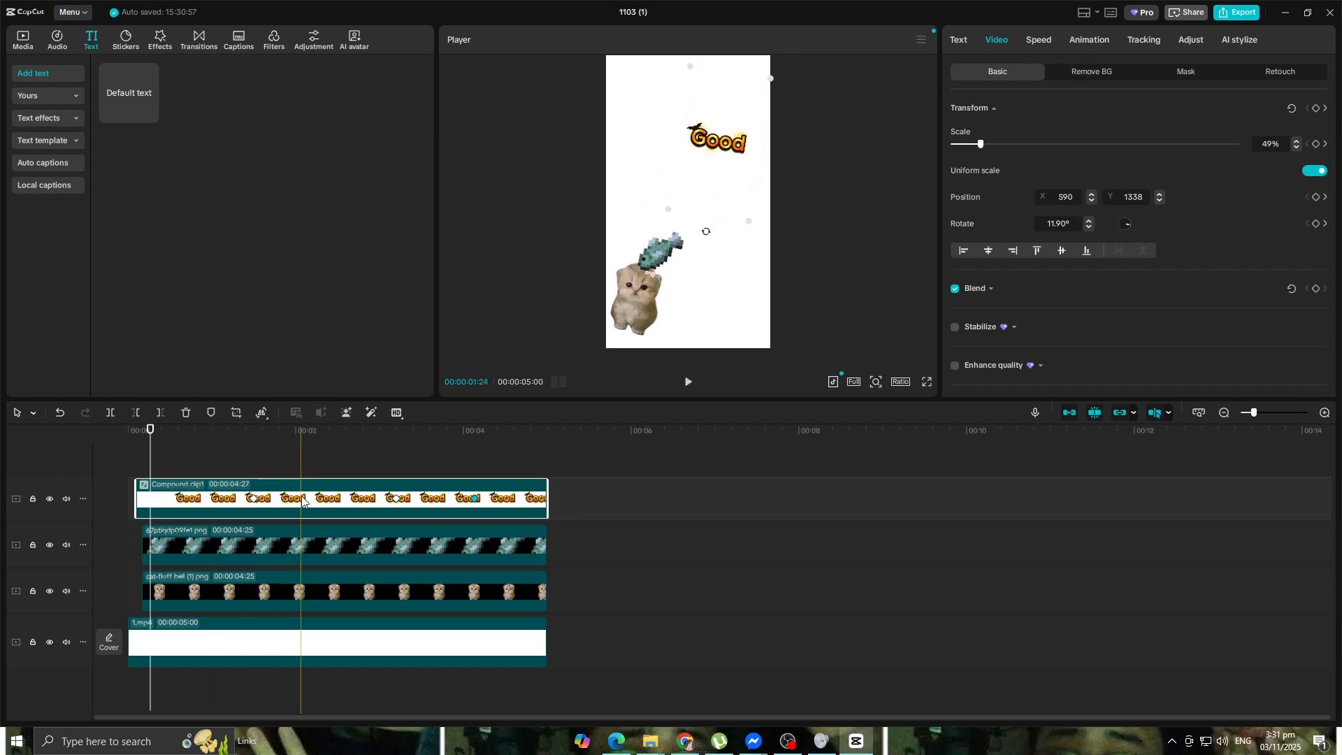
Enable chroma key background removal on the compound clip and pick the white area below the "Good" text as the key colour.
click(1077, 79)
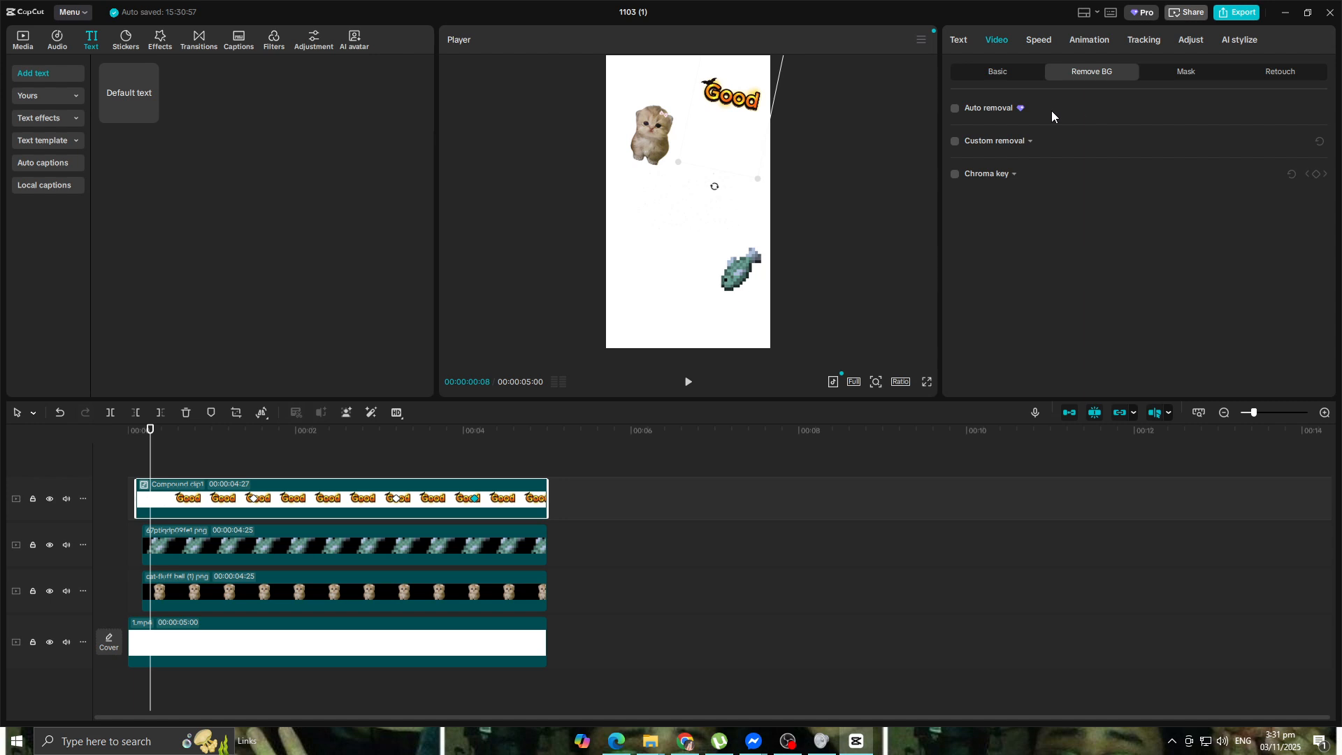
click(955, 175)
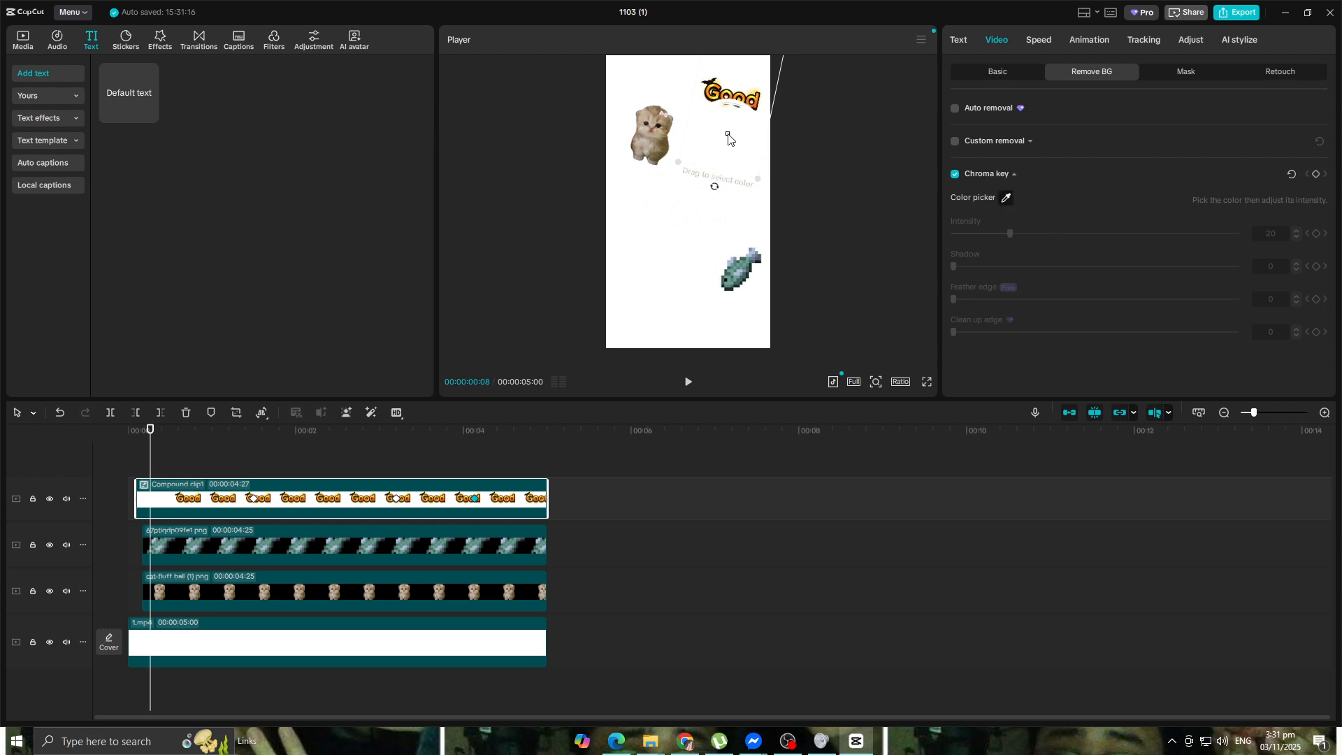
click(720, 141)
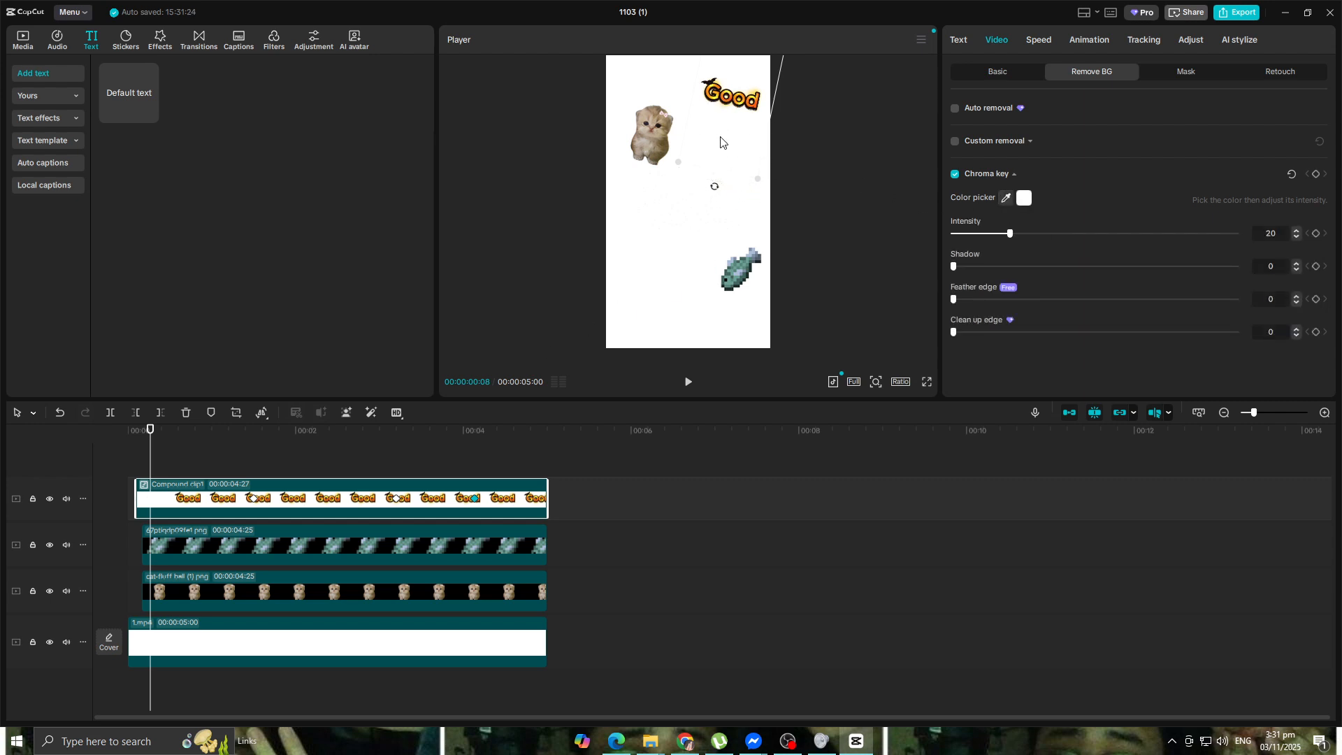
Play back the animation to check how the keyed "Good" compound clip overlays the cat and fish images.
click(691, 385)
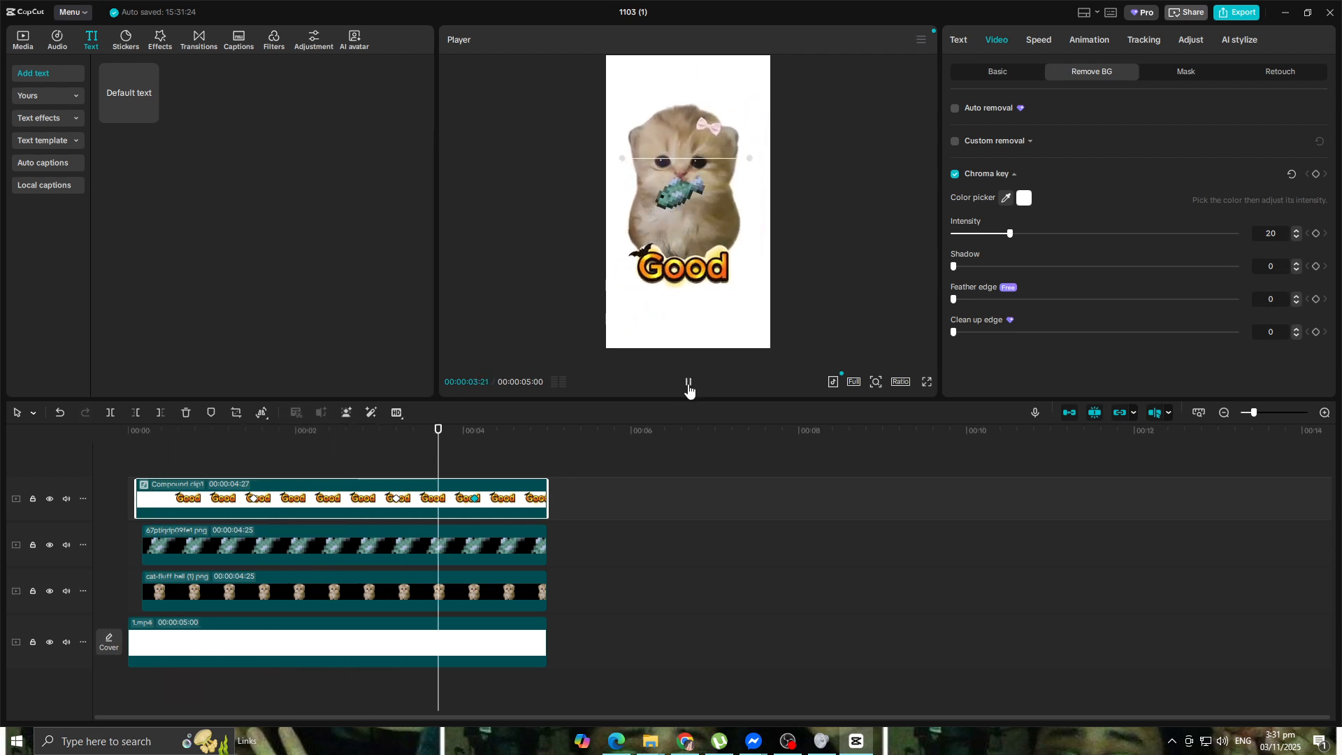
key(space)
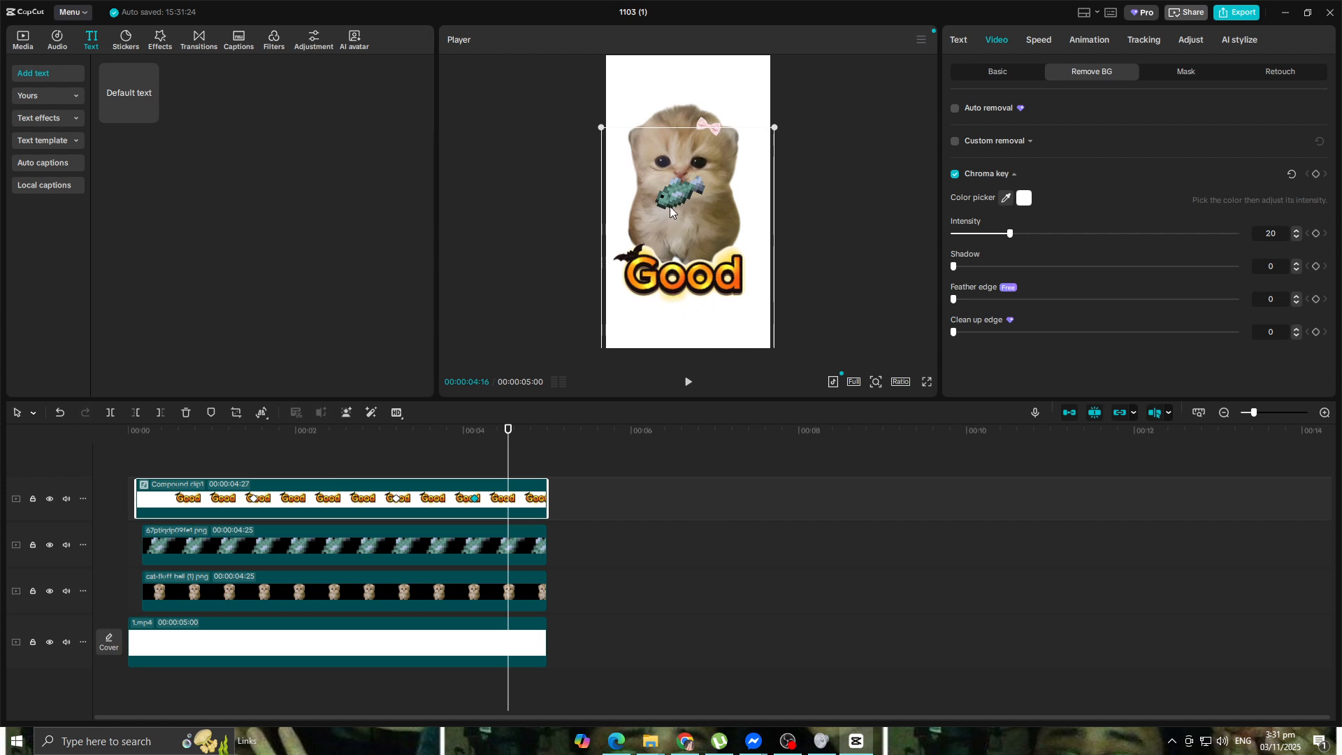
click(689, 385)
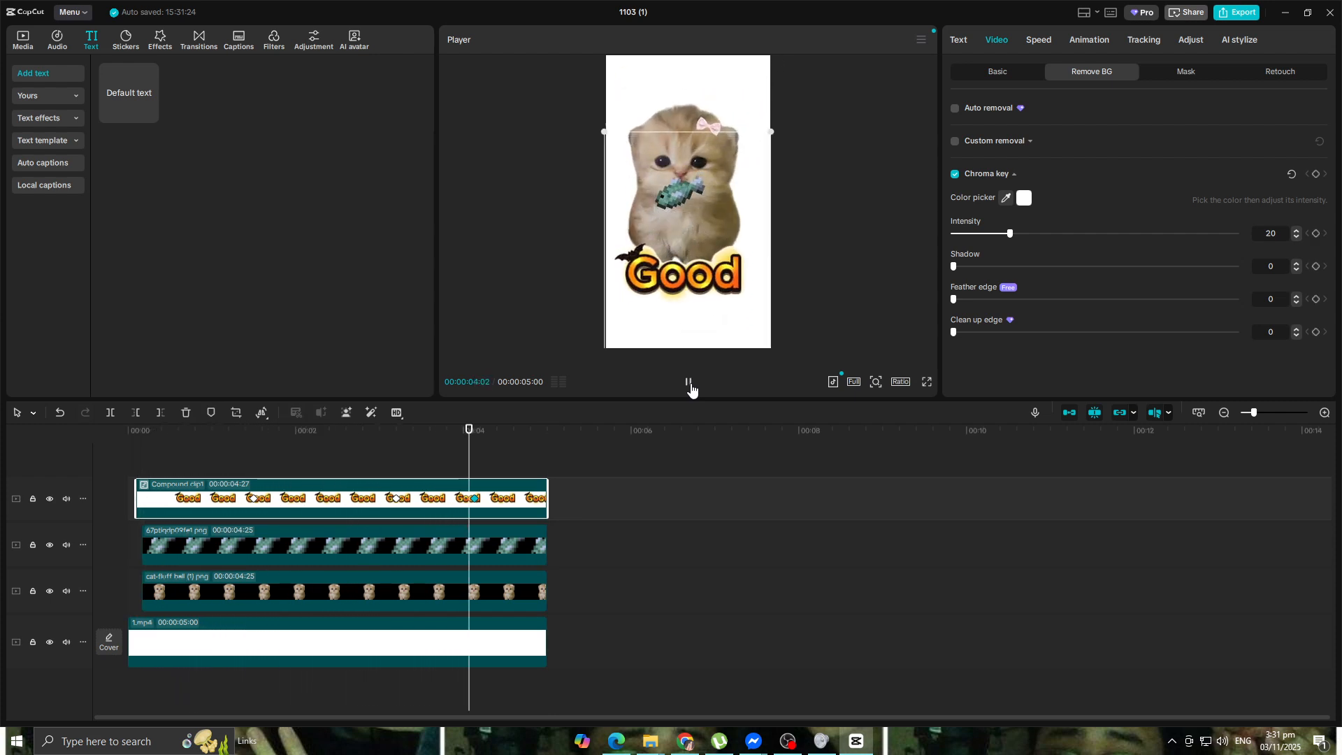
click(684, 388)
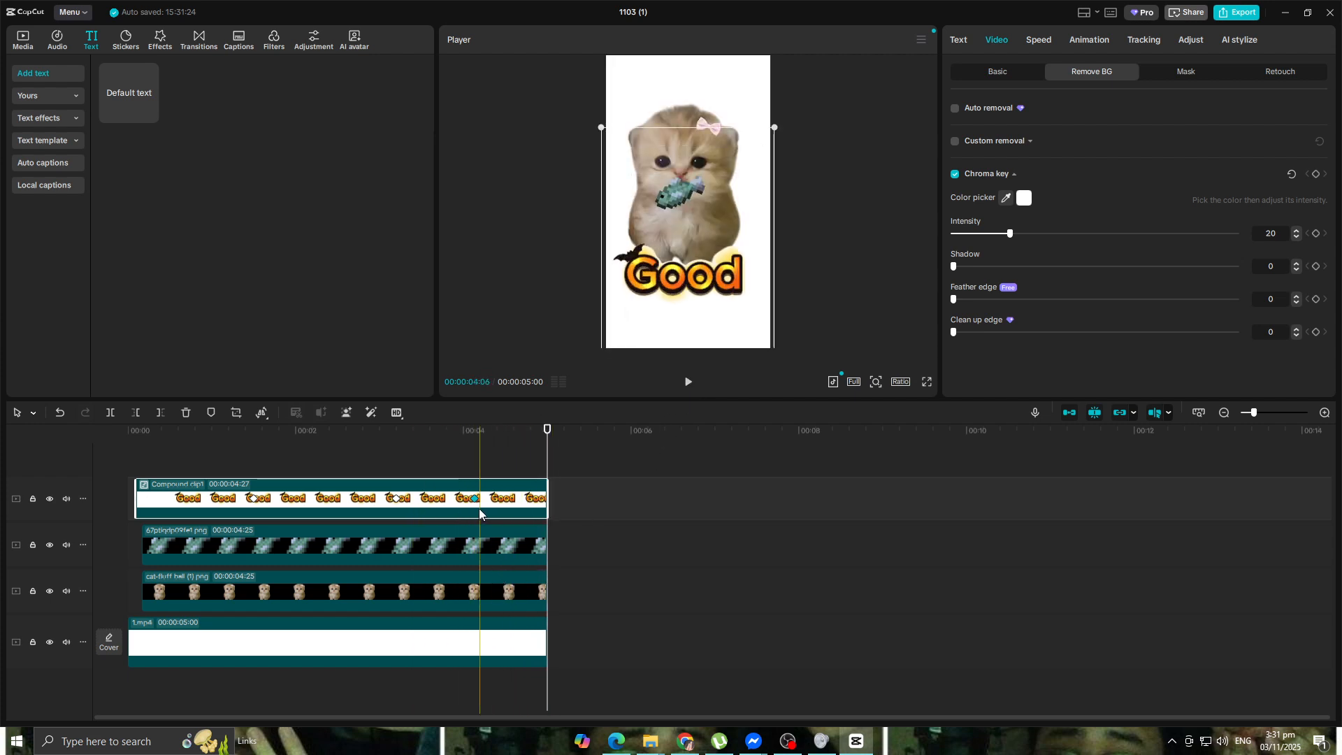
Replay the full animation from 00:00:00:00 to review it, and return the playhead to about 00:00:00:10.
drag(514, 468, 253, 470)
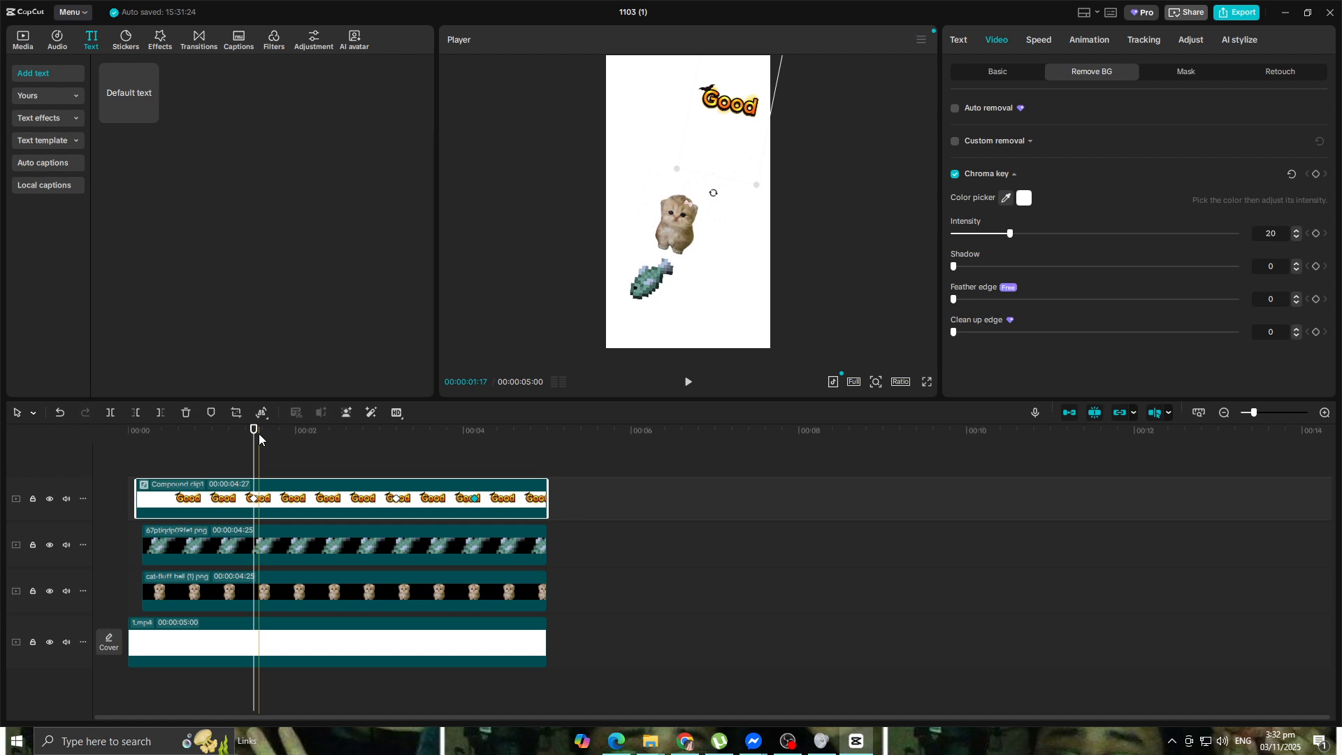
drag(255, 431, 93, 434)
click(689, 381)
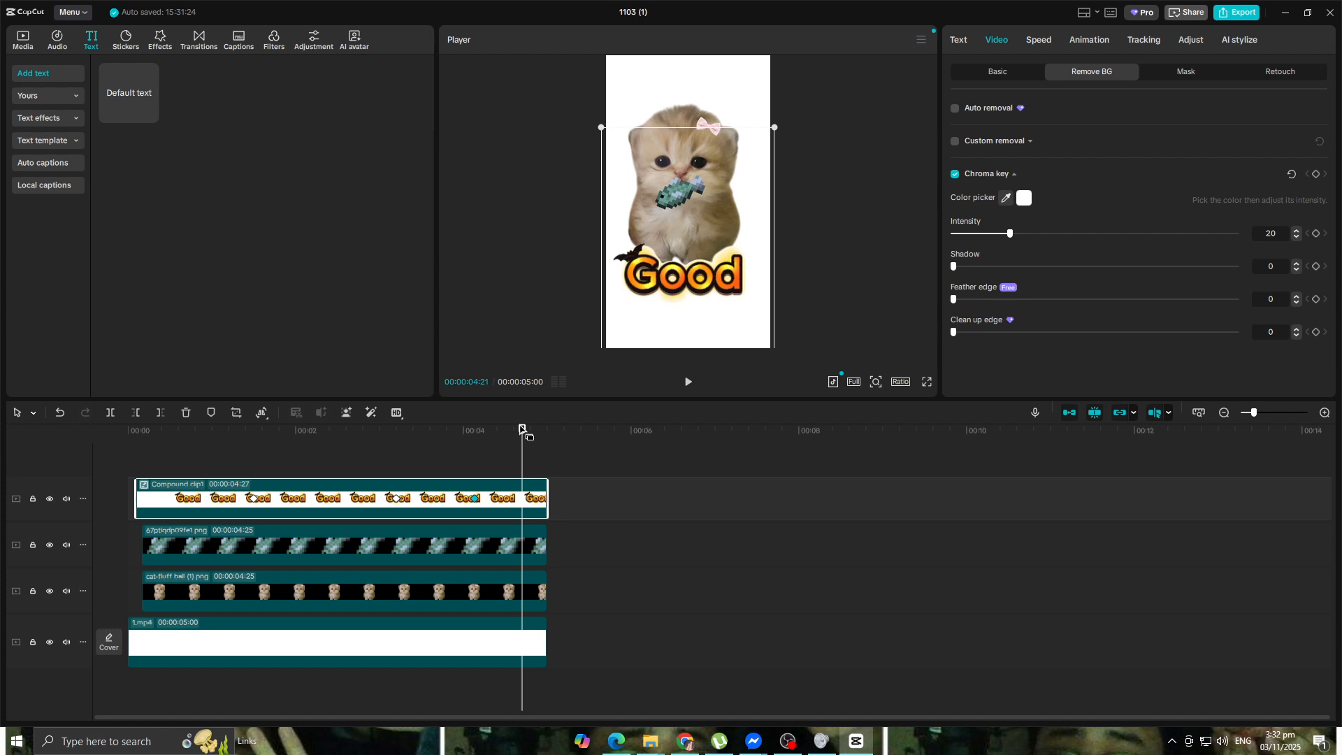
drag(521, 429, 95, 433)
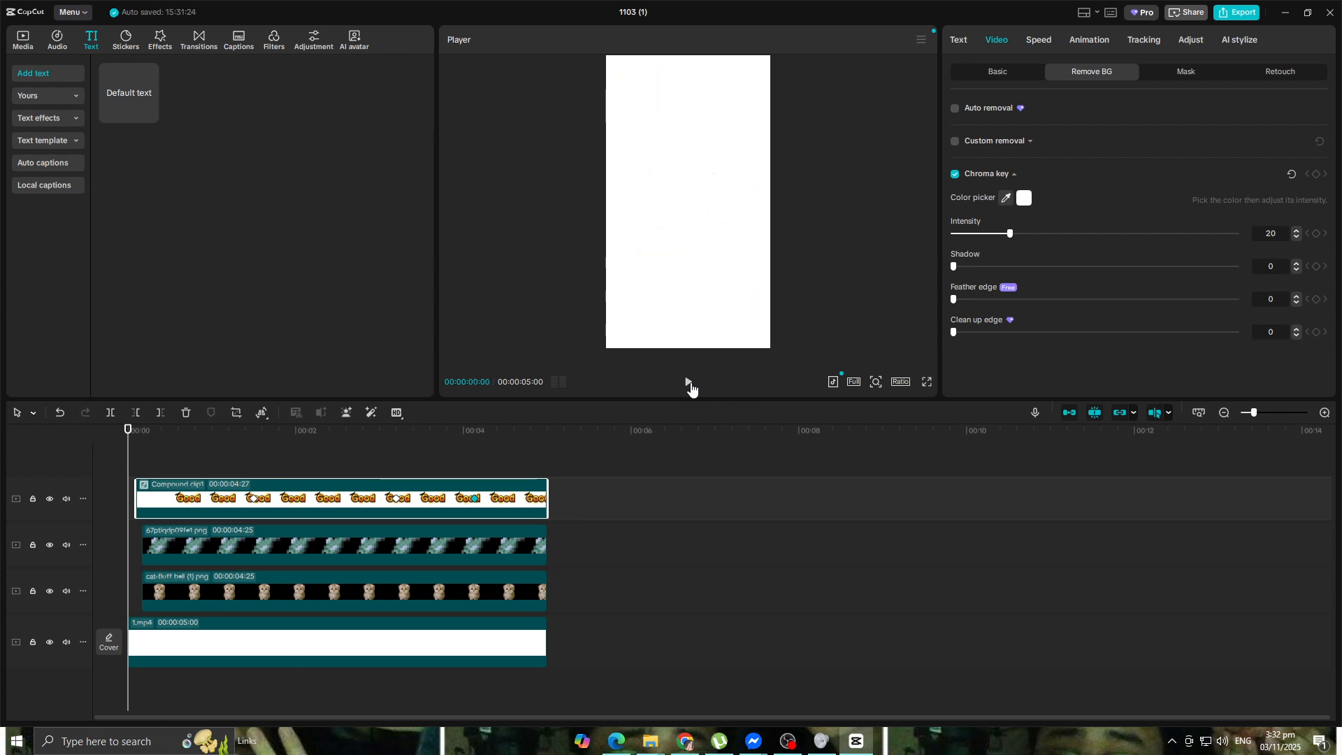
click(689, 383)
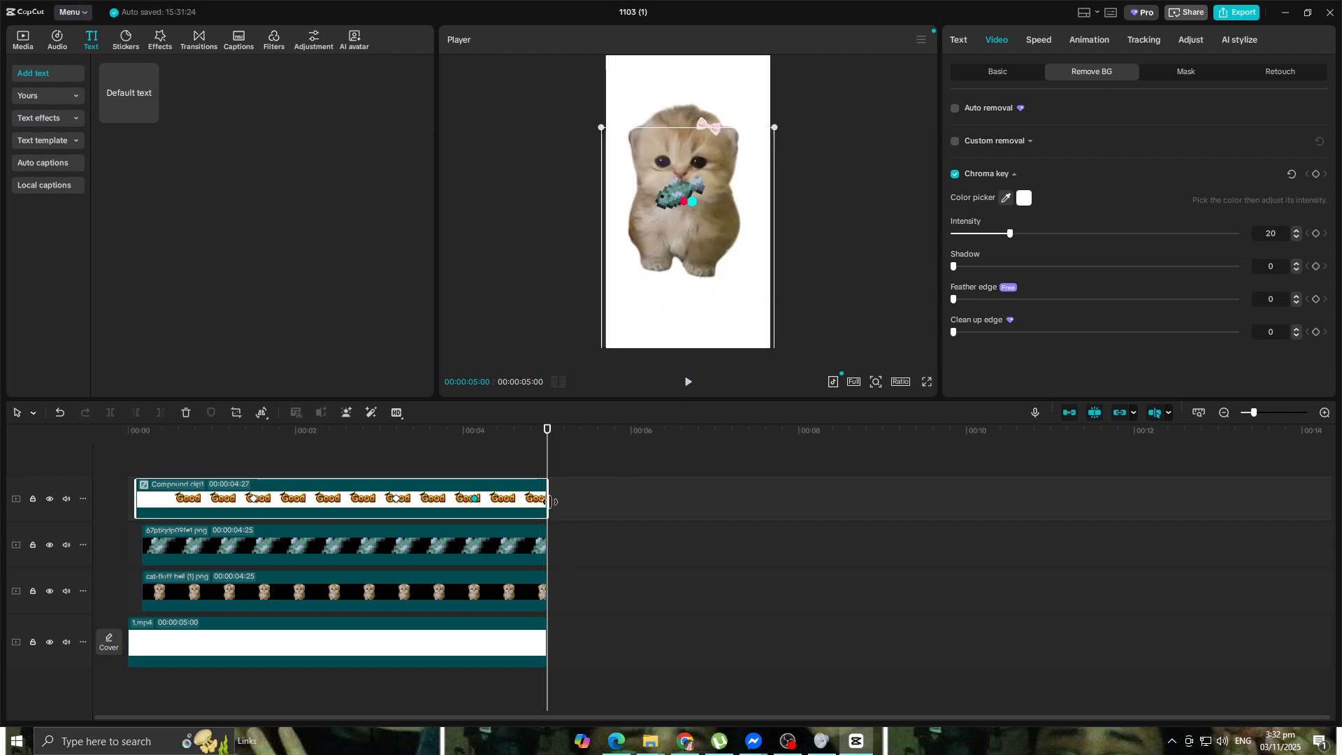
click(210, 433)
drag(209, 436, 155, 436)
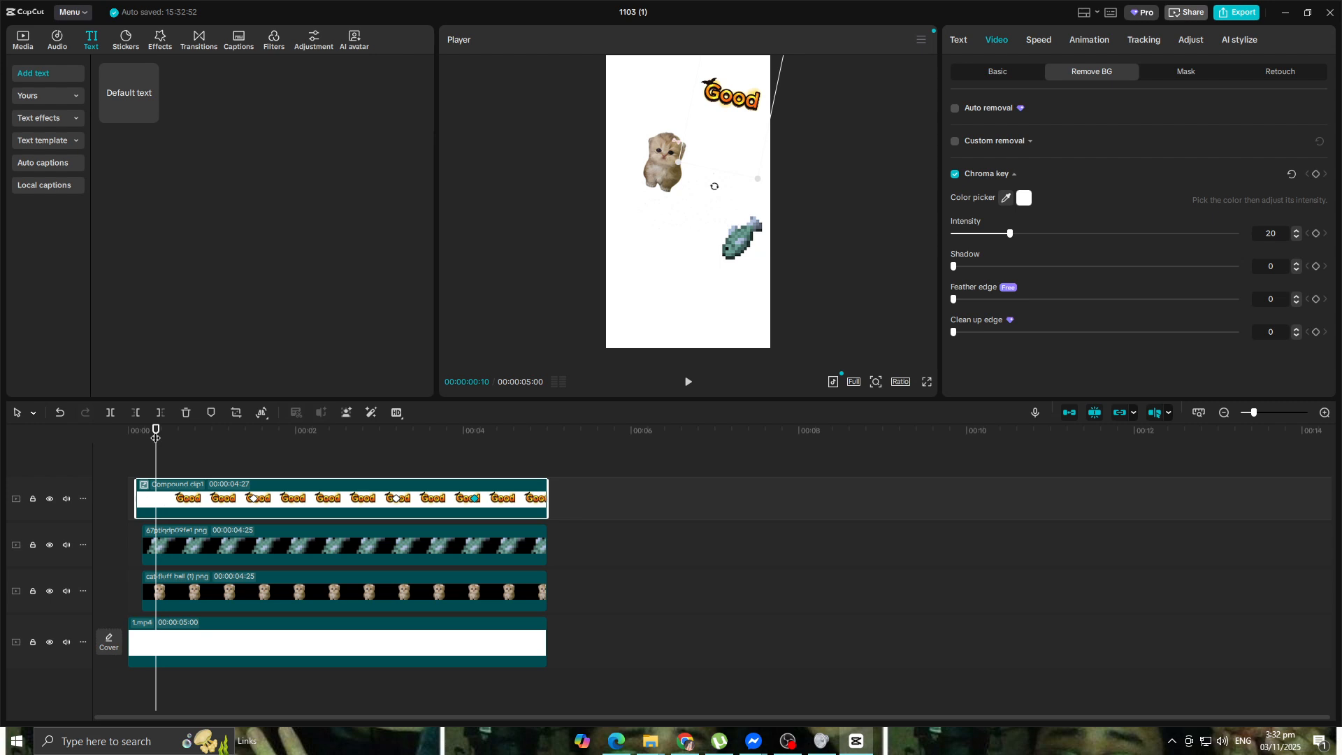